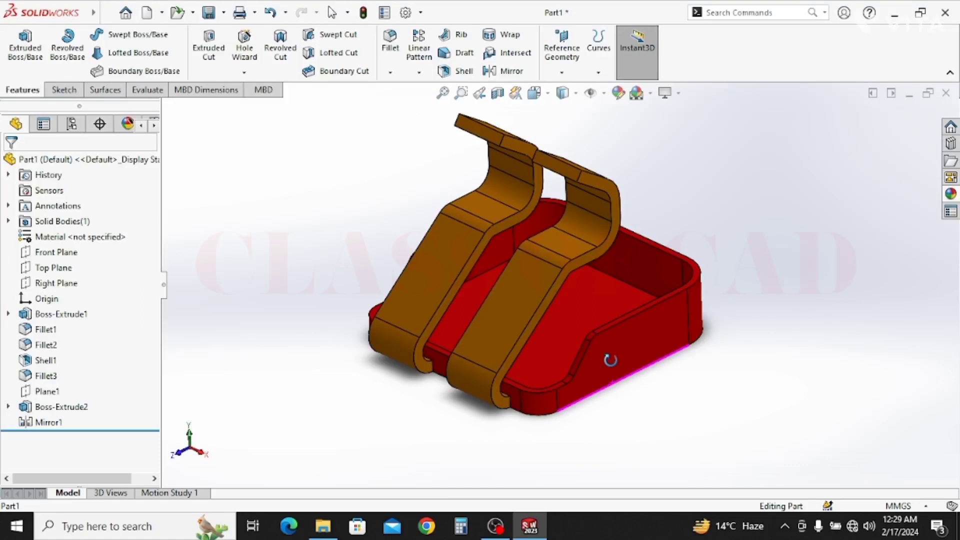
- Preview the finished red tray with its two orange curved arms by orbiting, zooming and panning
mouse_move(611, 360)
middle_mouse_down()
mouse_move(654, 362)
mouse_move(612, 359)
mouse_move(622, 378)
middle_mouse_up()
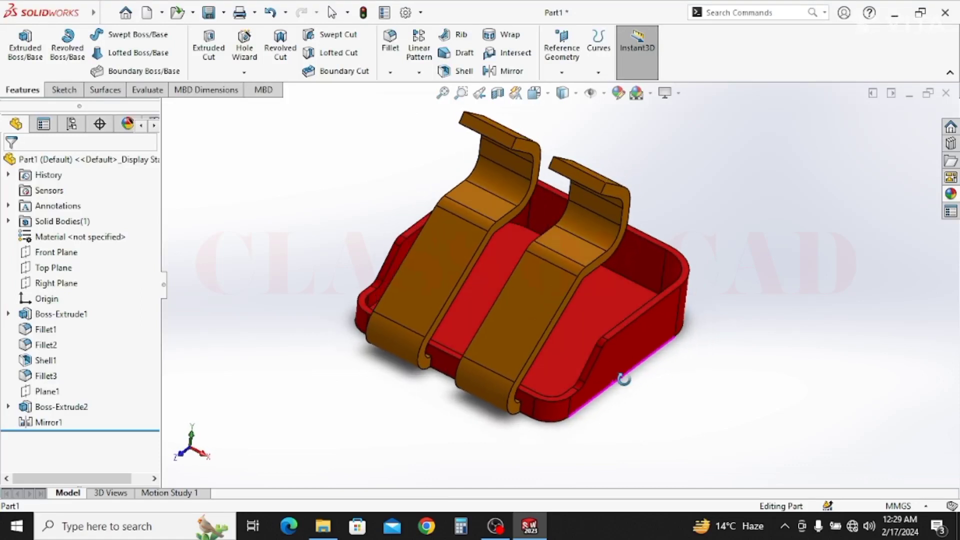
scroll(624, 379, "up", 2)
mouse_move(609, 313)
middle_mouse_down("ctrl")
mouse_move(611, 332)
mouse_move(645, 336)
middle_mouse_up("ctrl")
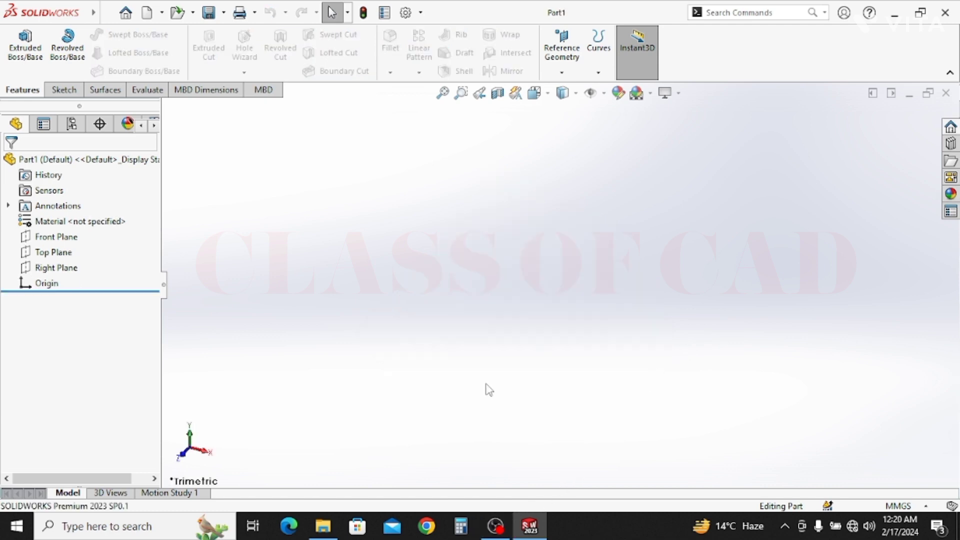
- Sketch a closed profile on the Right Plane: flat base, low step, slanted rise, top and vertical side
left_click(61, 268)
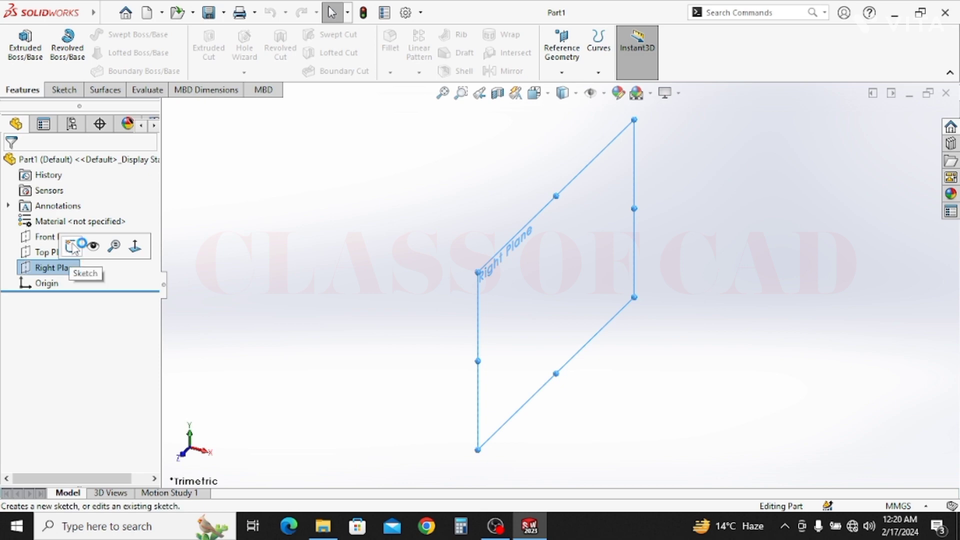
left_click(68, 247)
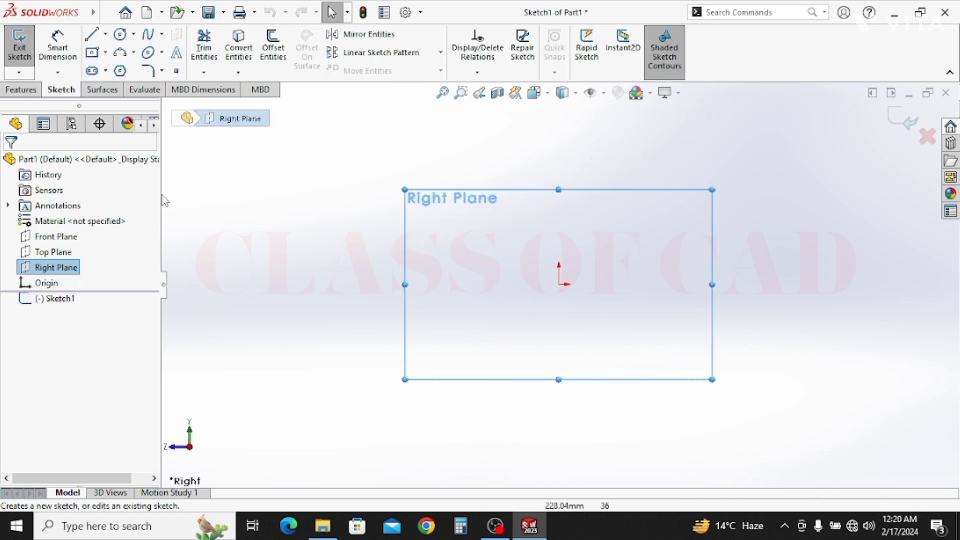
left_click(95, 37)
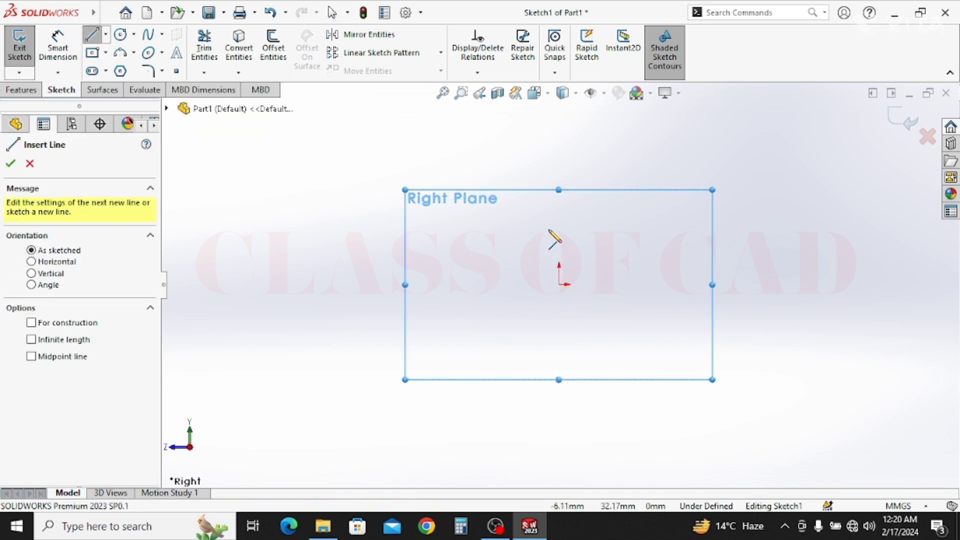
left_click(559, 284)
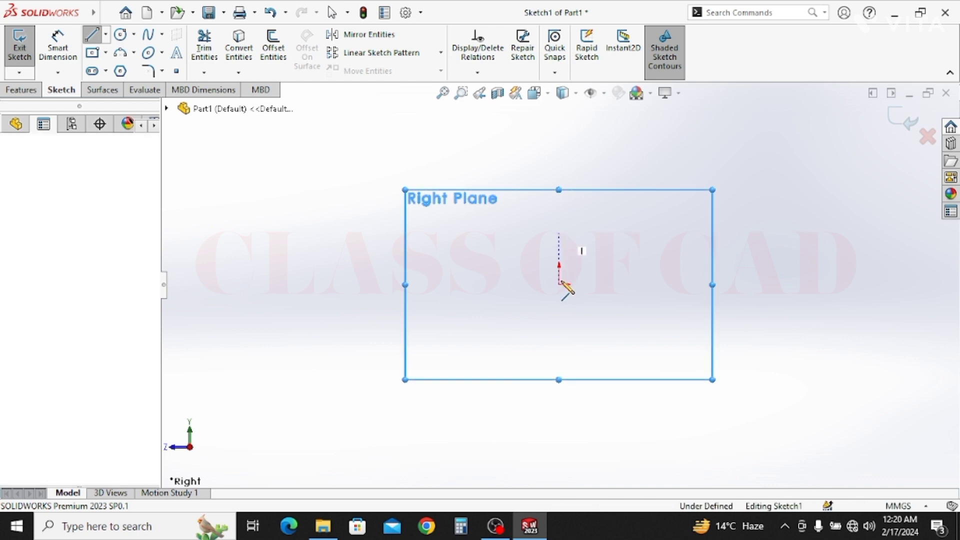
left_click(558, 283)
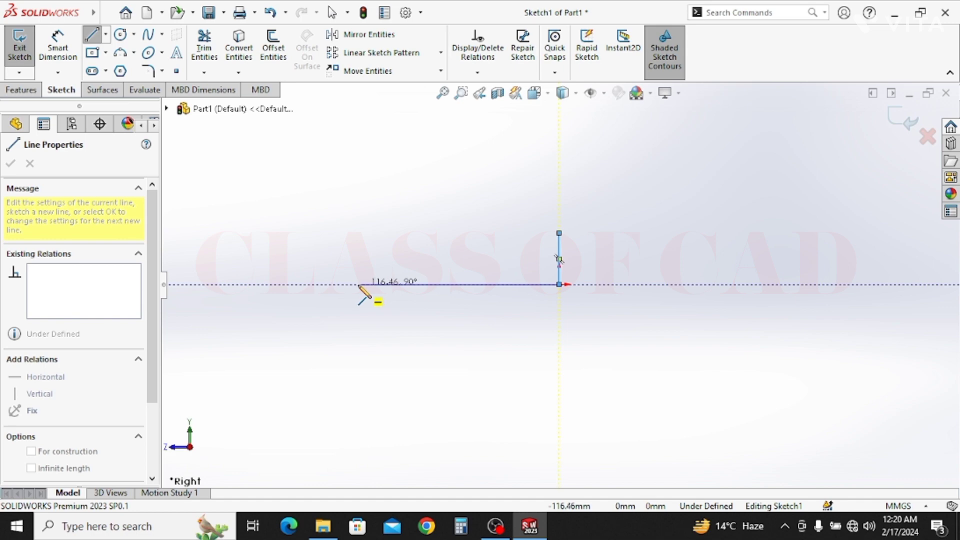
left_click(357, 284)
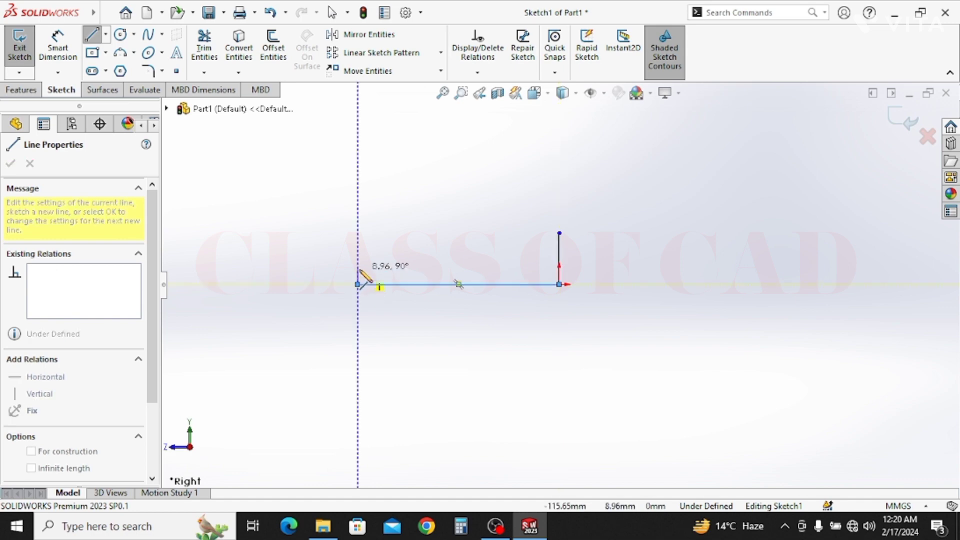
left_click(382, 269)
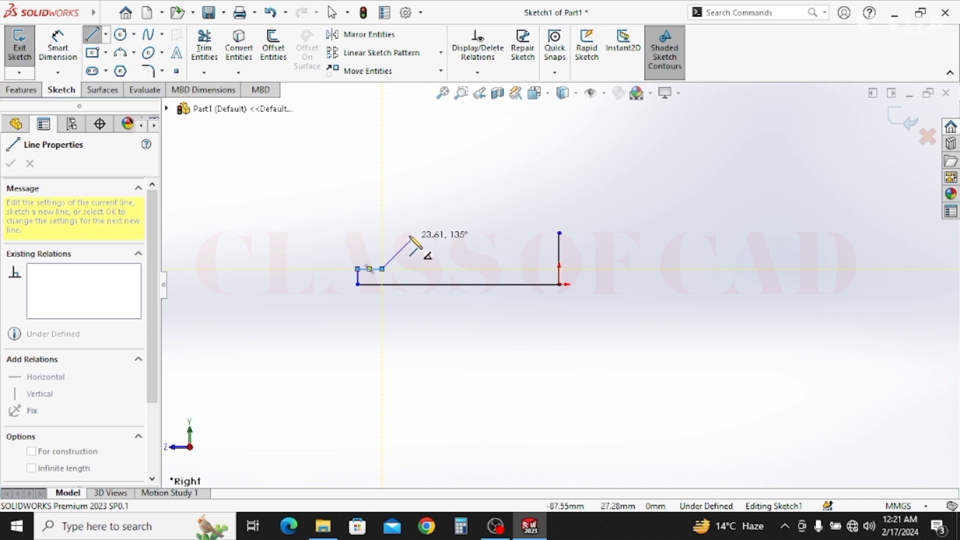
left_click(411, 233)
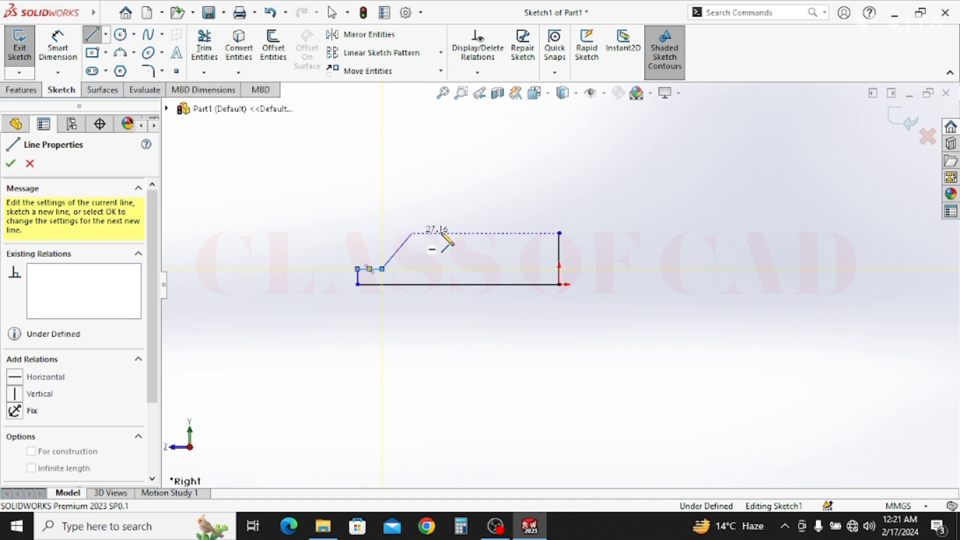
left_click(559, 233)
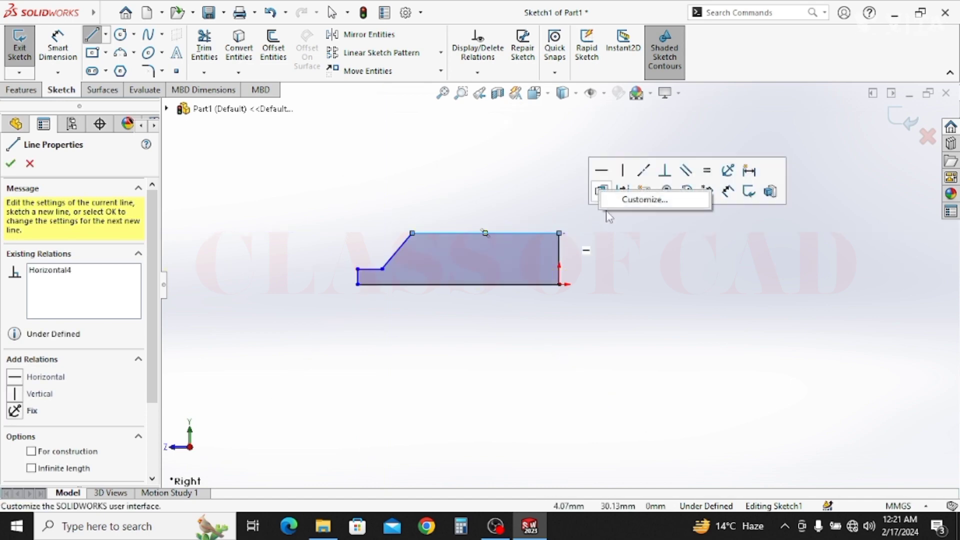
right_click(613, 220)
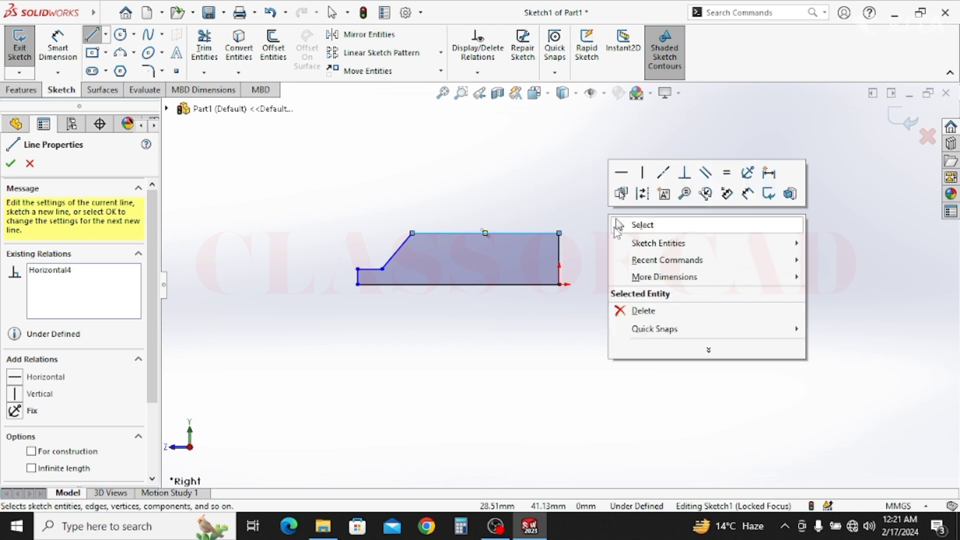
left_click(20, 166)
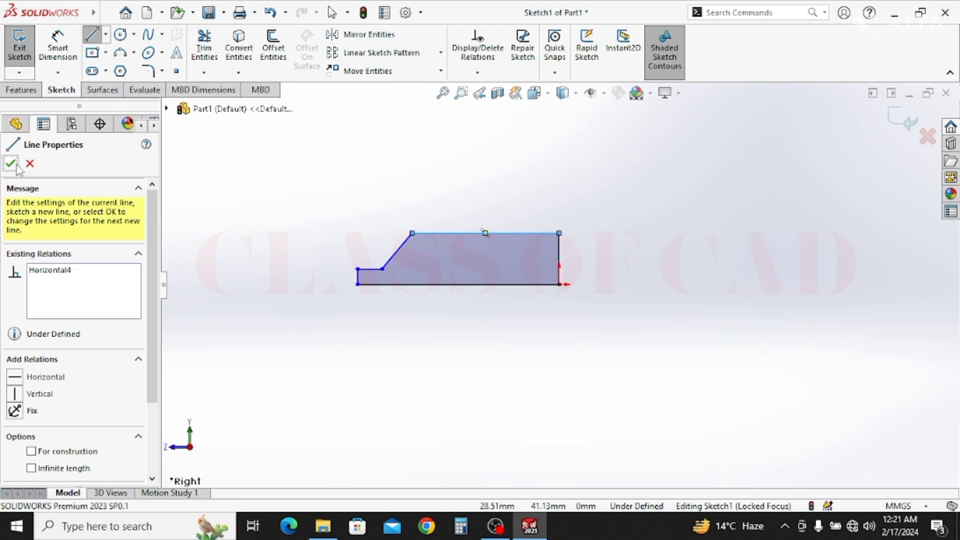
- Smart-dimension the bottom line at 100 mm and the right vertical side at 25 mm
left_click(57, 44)
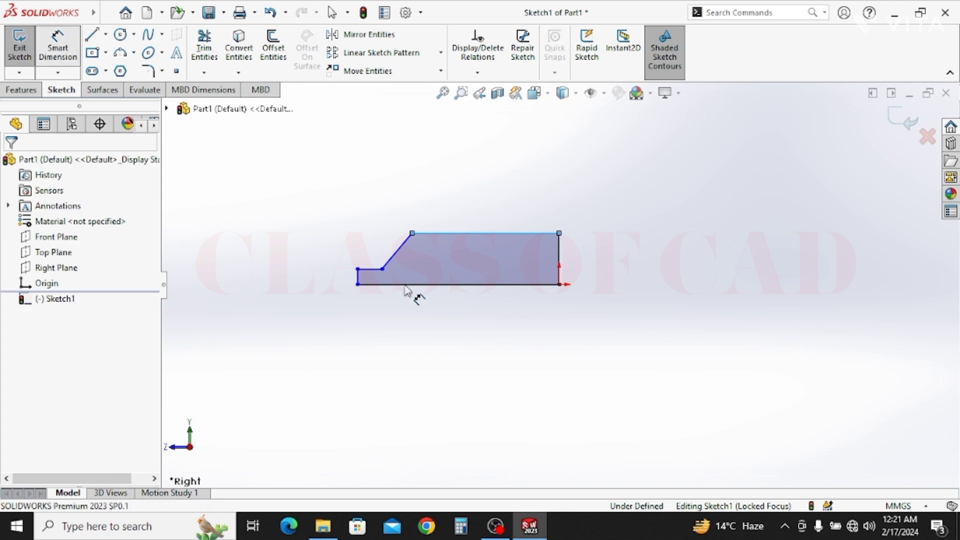
left_click(432, 327)
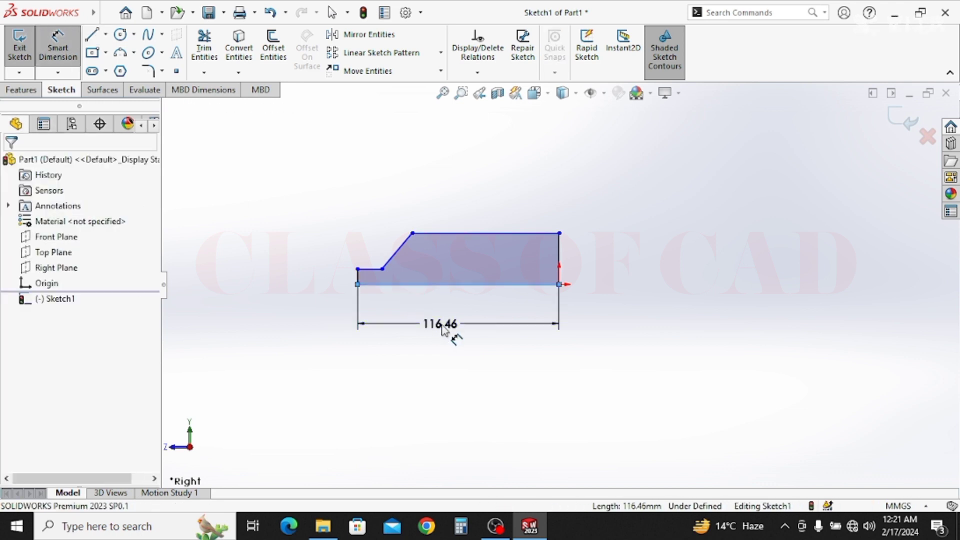
left_click(442, 328)
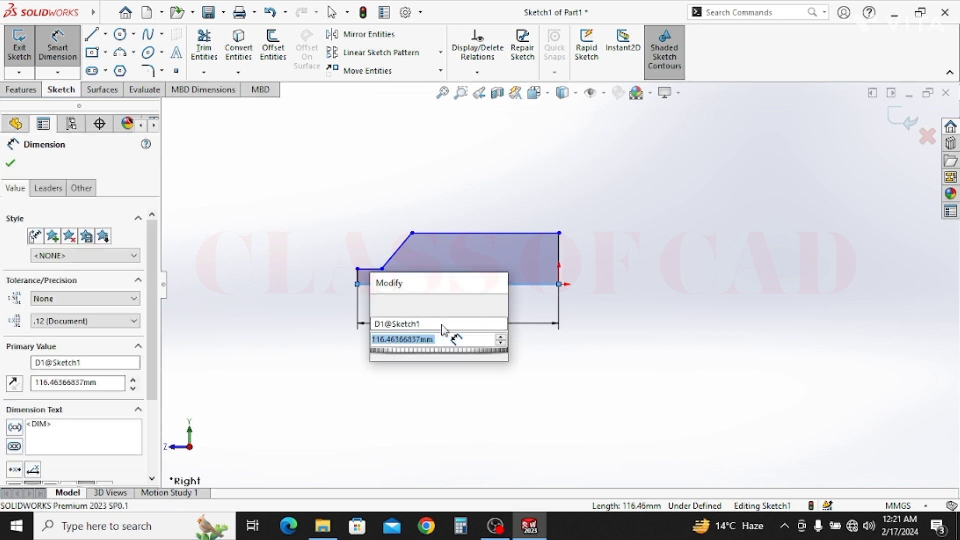
type("100")
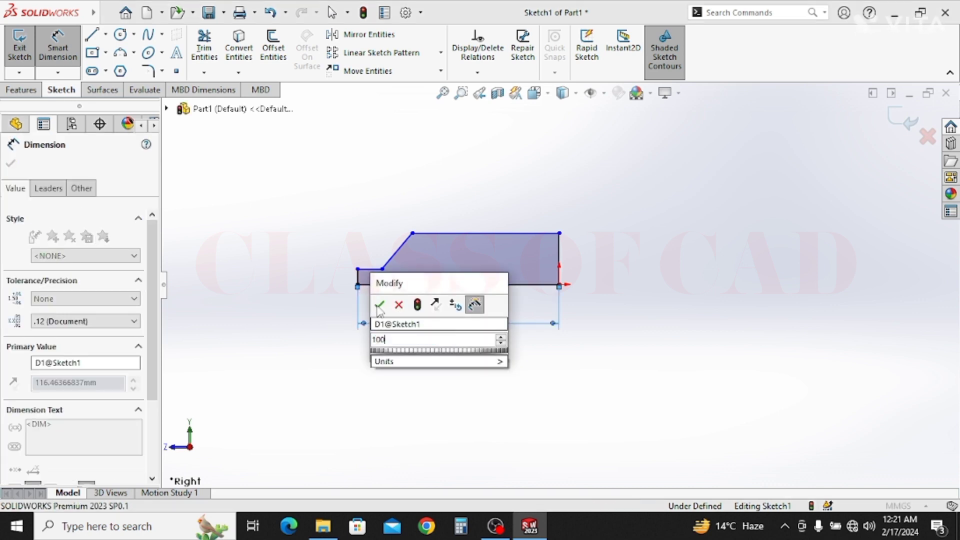
left_click(378, 306)
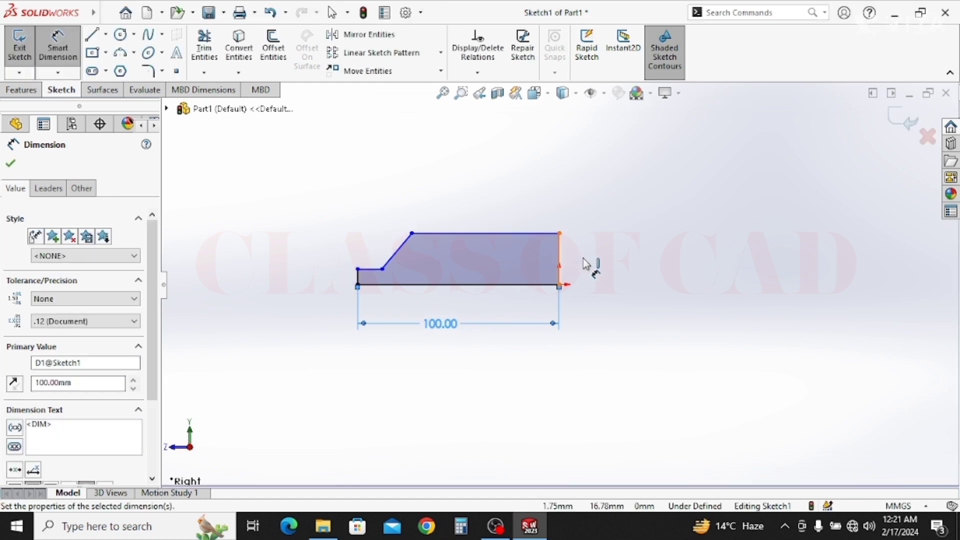
left_click(559, 262)
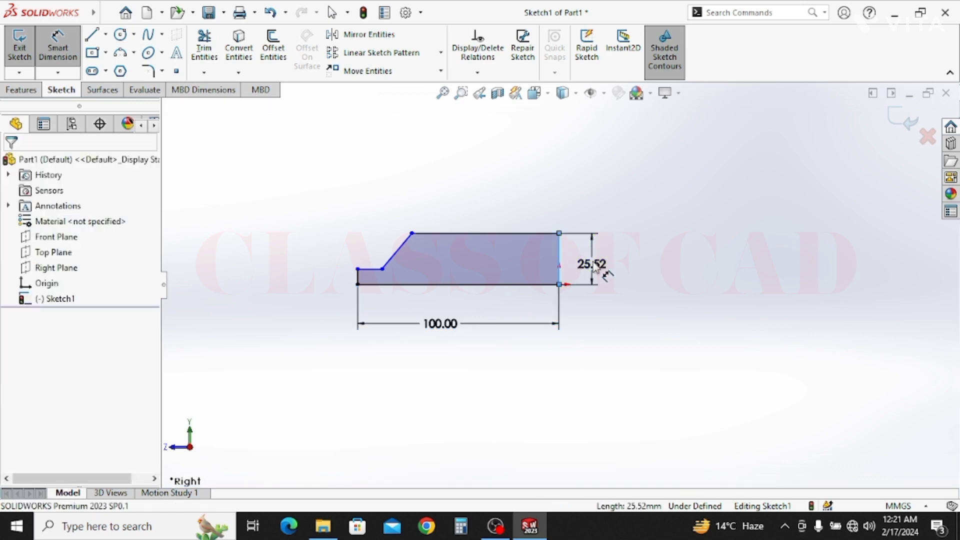
left_click(595, 267)
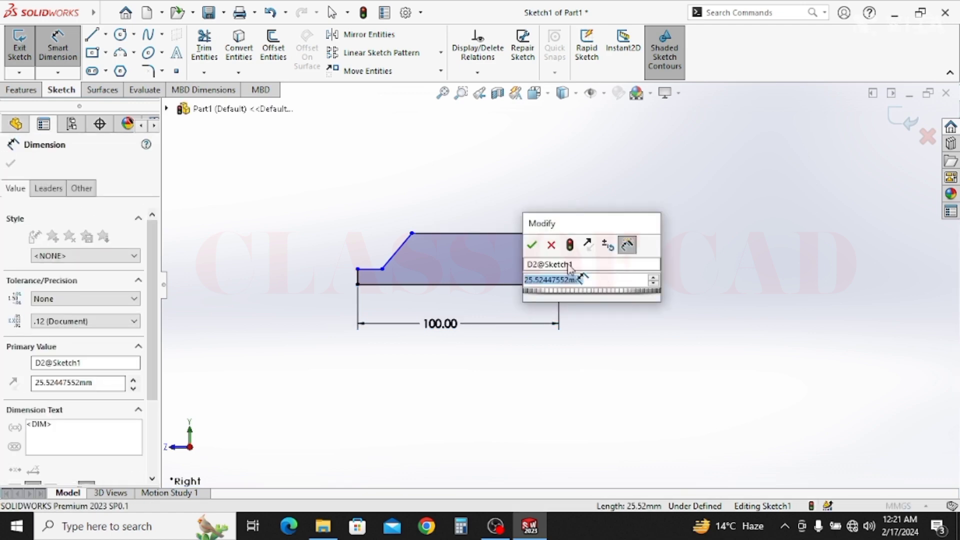
type("25")
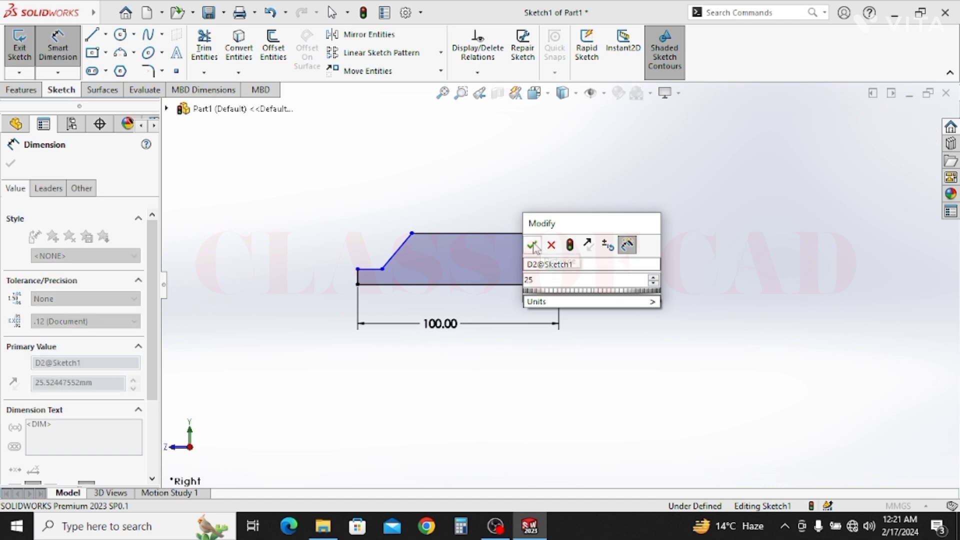
key("Escape")
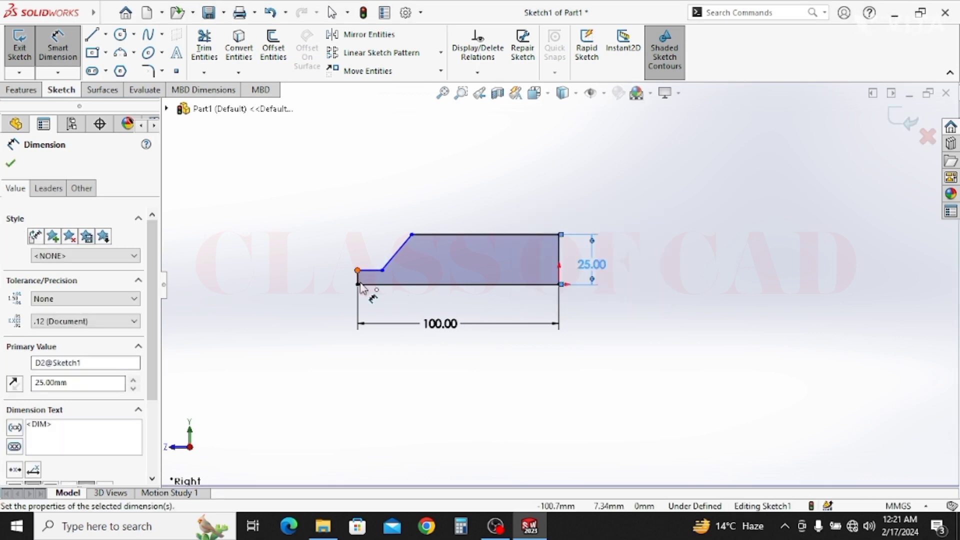
- Dimension the left step height at 10 mm and the slope's offset from the left end at 18 mm
left_click(357, 284)
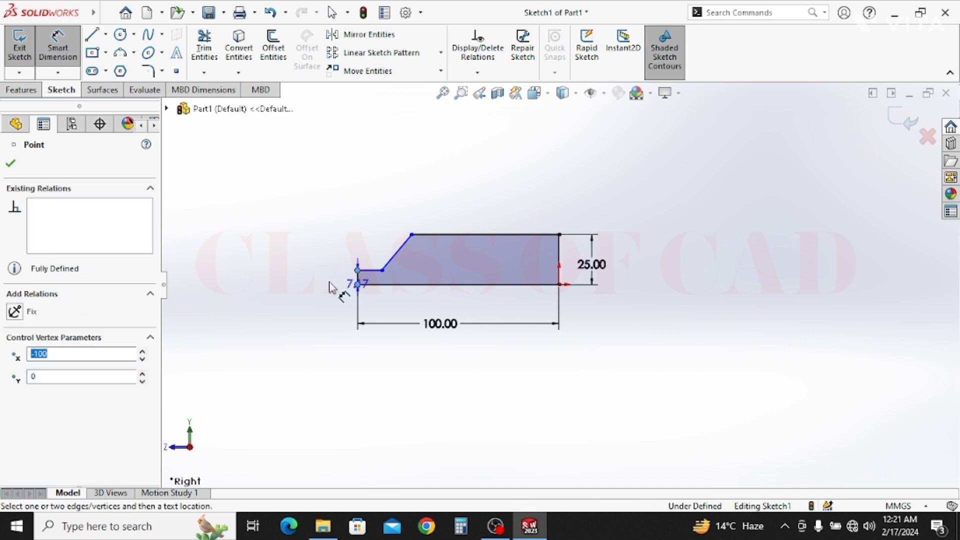
key("Escape")
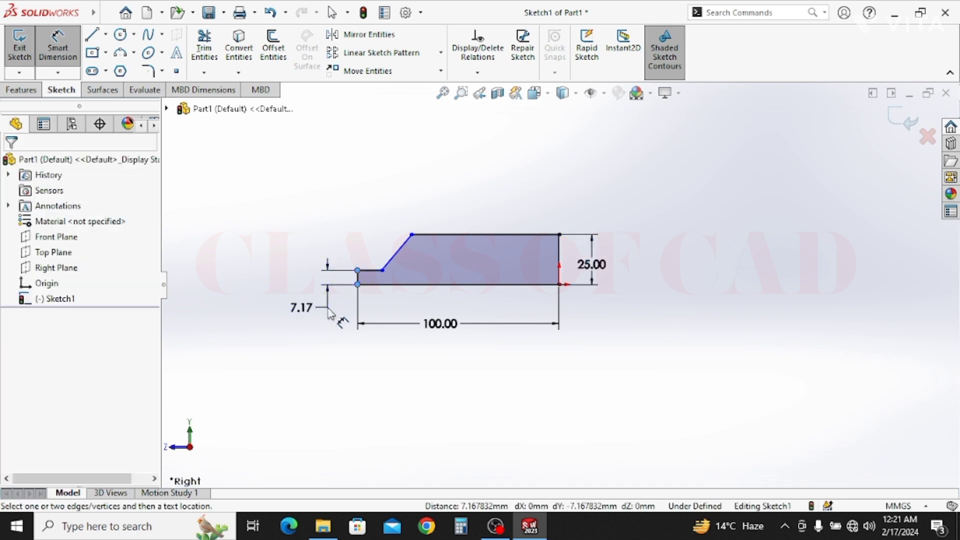
left_click(285, 306)
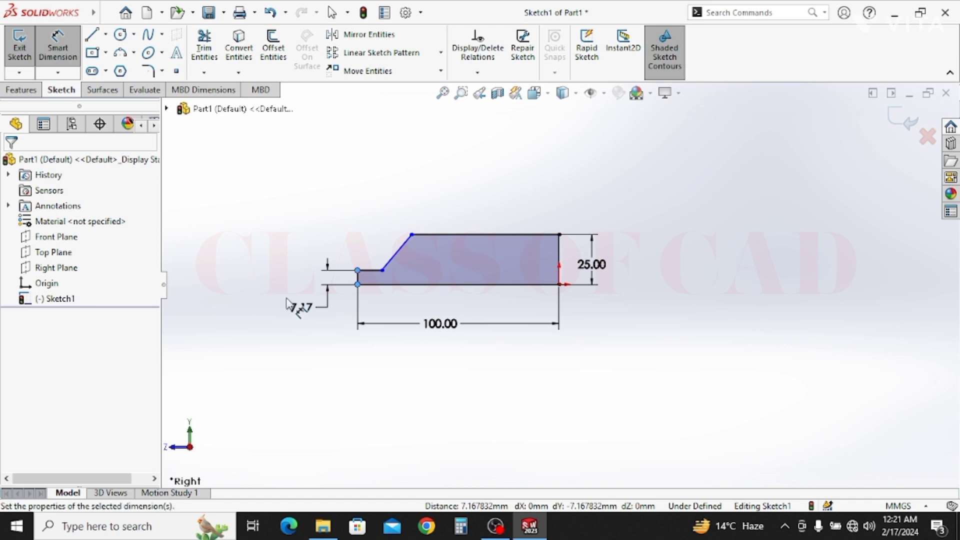
type("1")
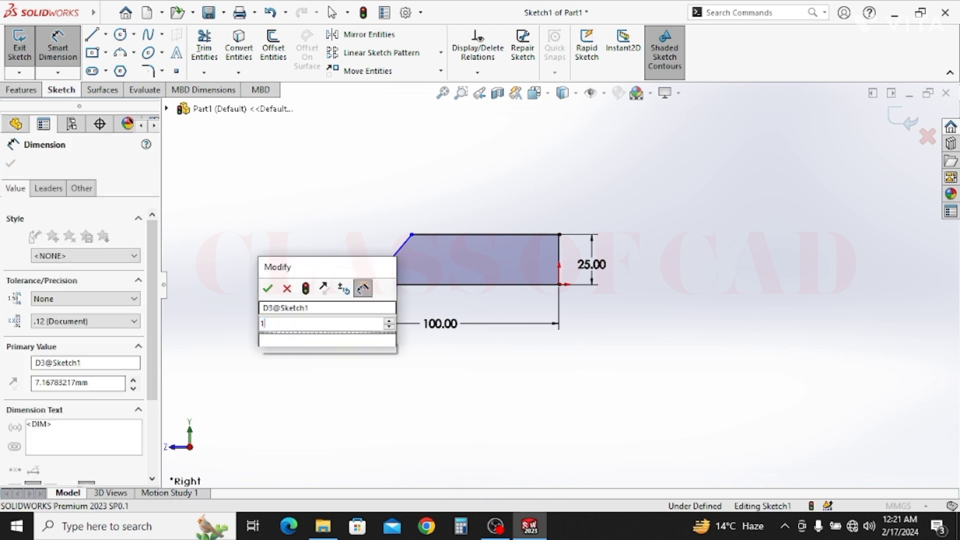
type("0")
left_click(286, 288)
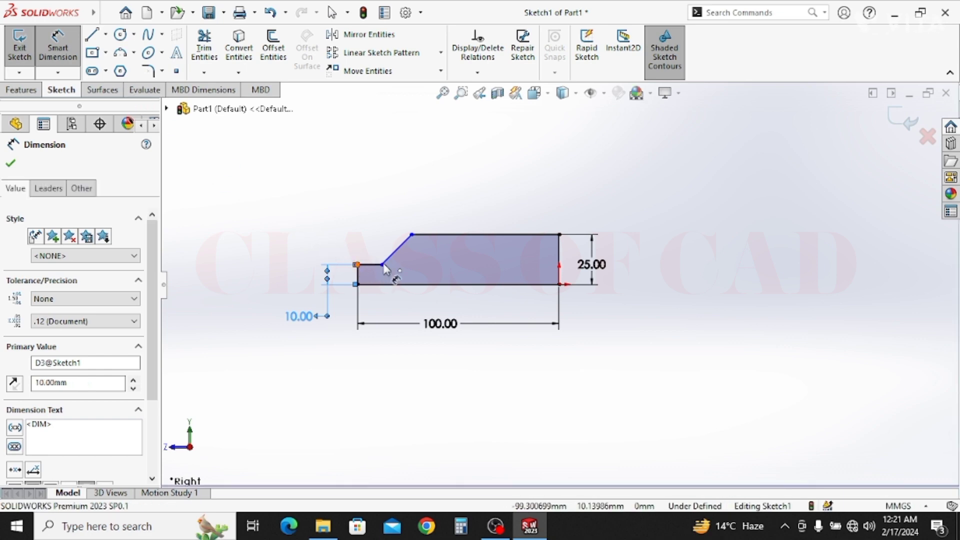
left_click(356, 264)
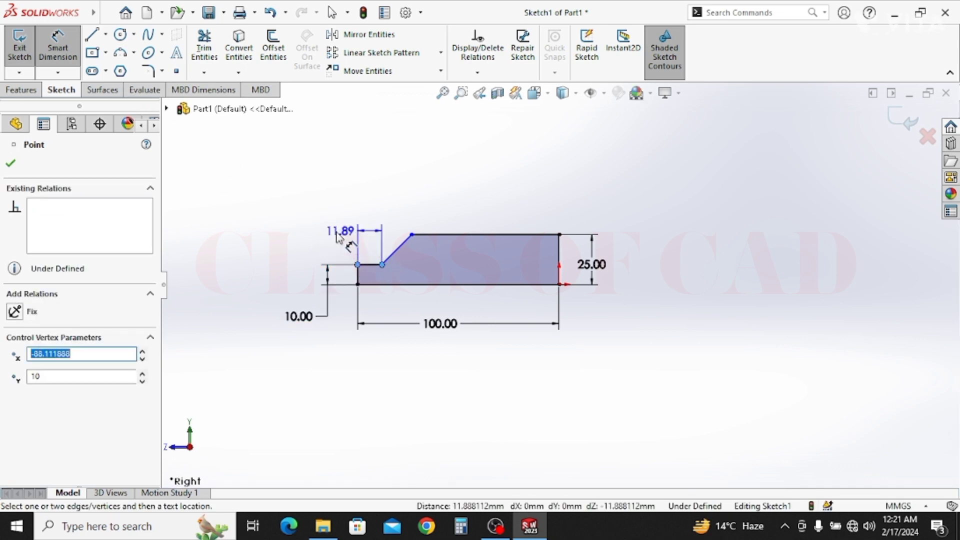
left_click(339, 237)
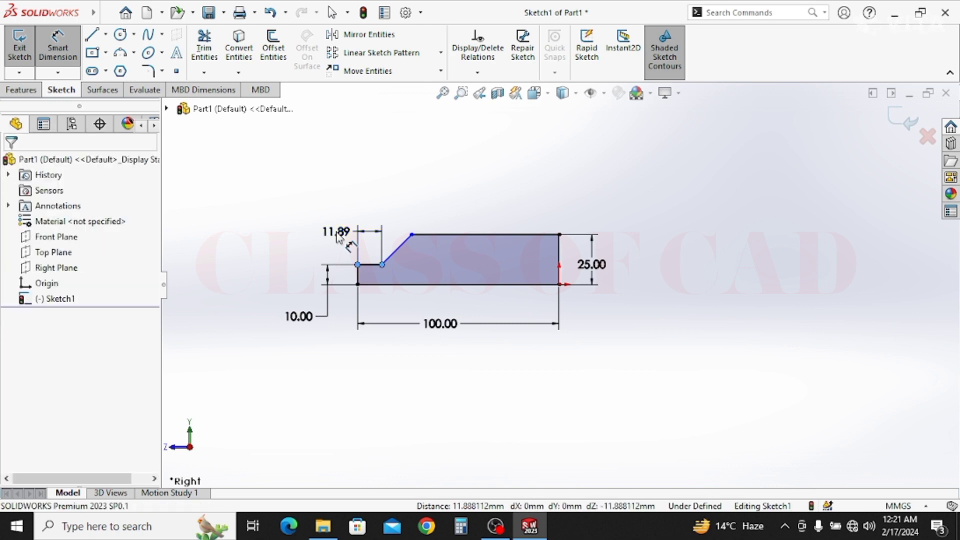
double_click(338, 234)
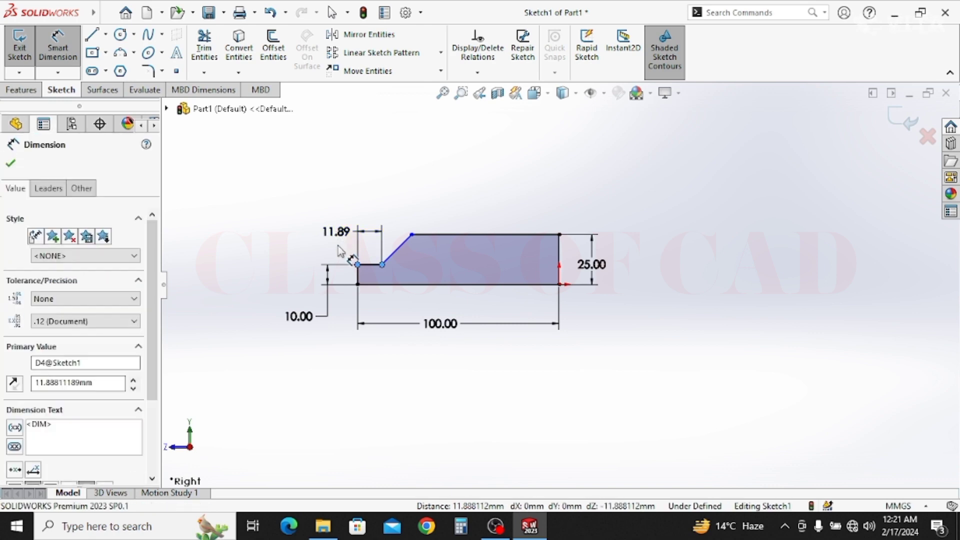
type("18")
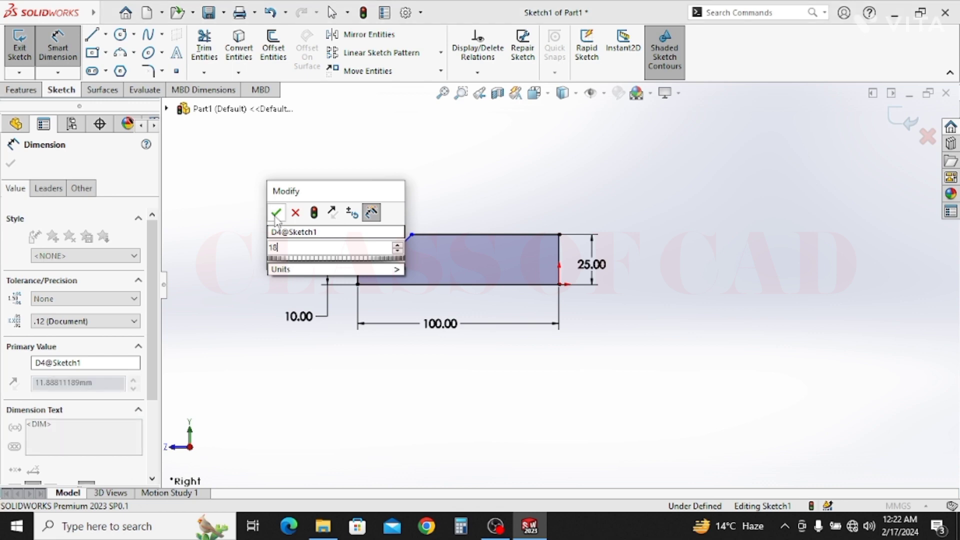
key("Escape")
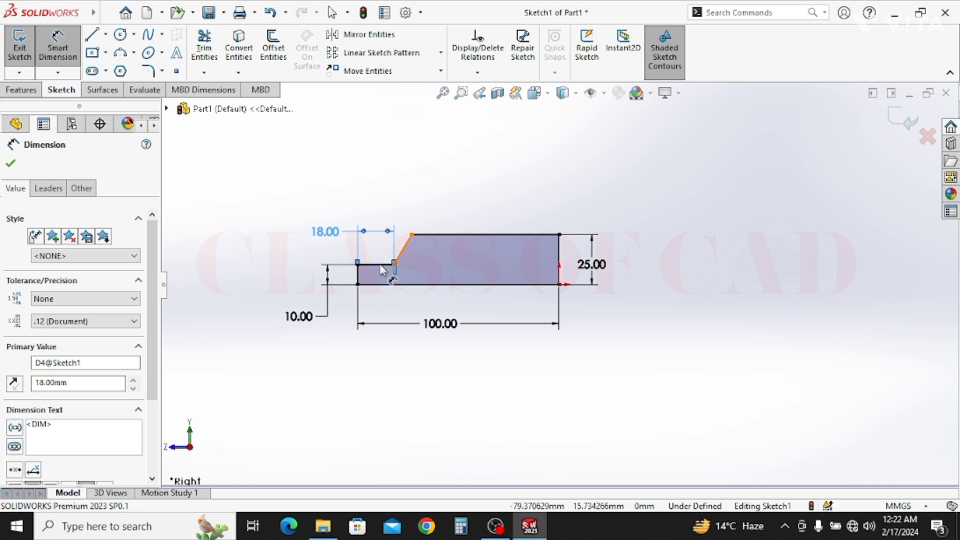
- Add a 130° angle dimension between the low step line and the slanted edge
left_click(385, 265)
left_click(383, 264)
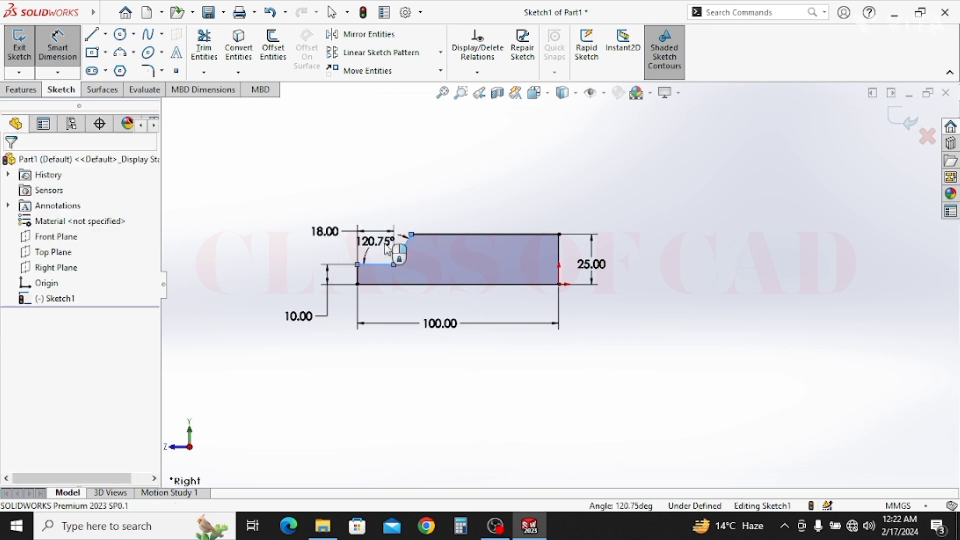
left_click(387, 248)
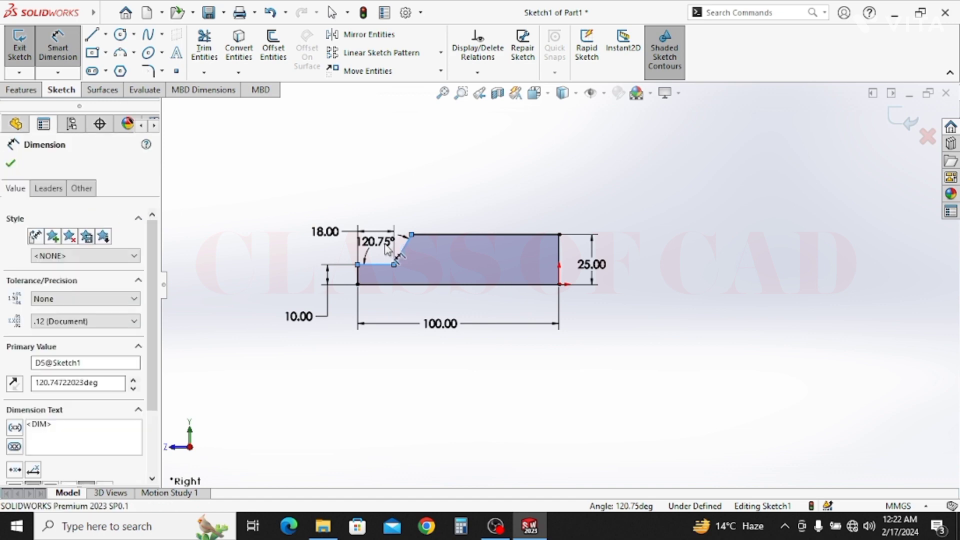
type("130")
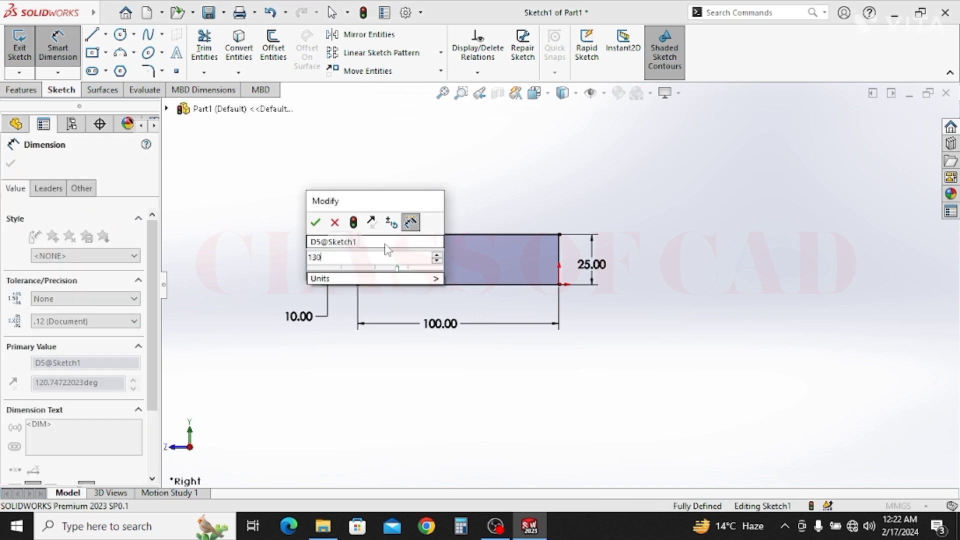
left_click(316, 223)
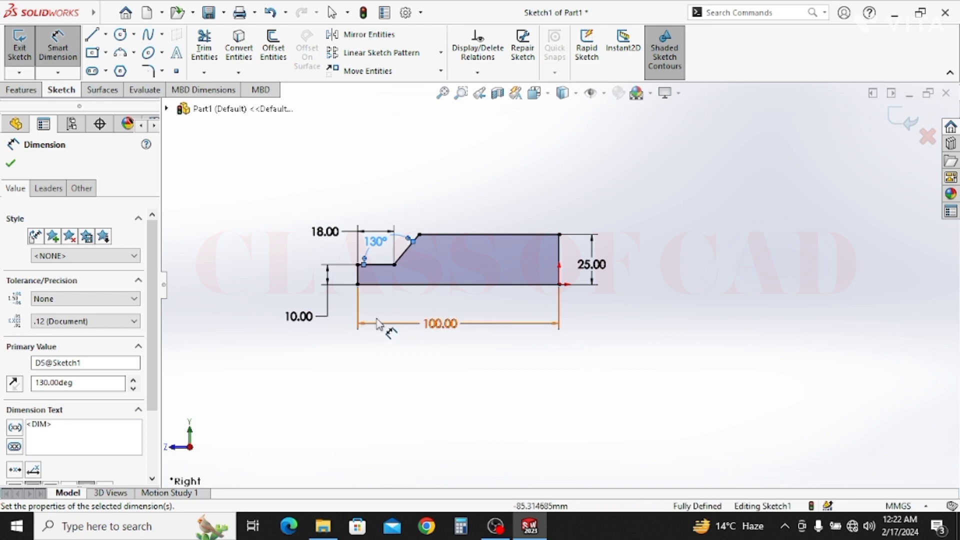
left_click(21, 90)
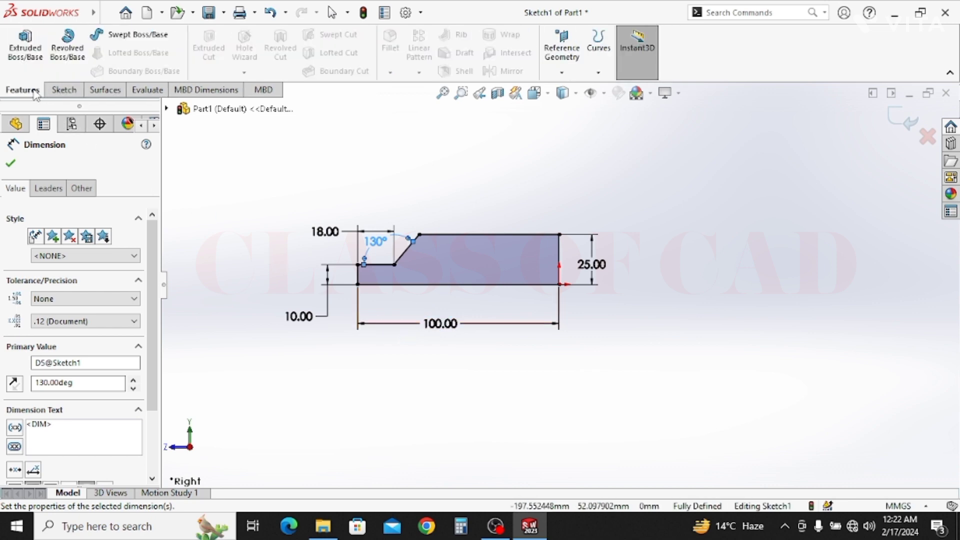
- Extrude the profile Mid Plane to a 100 mm depth as Boss-Extrude1
left_click(20, 46)
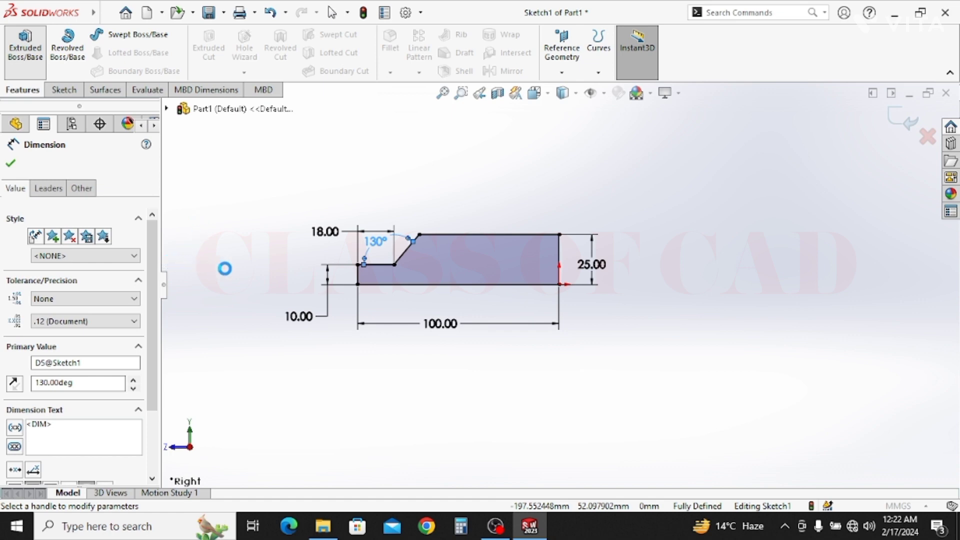
left_click(86, 248)
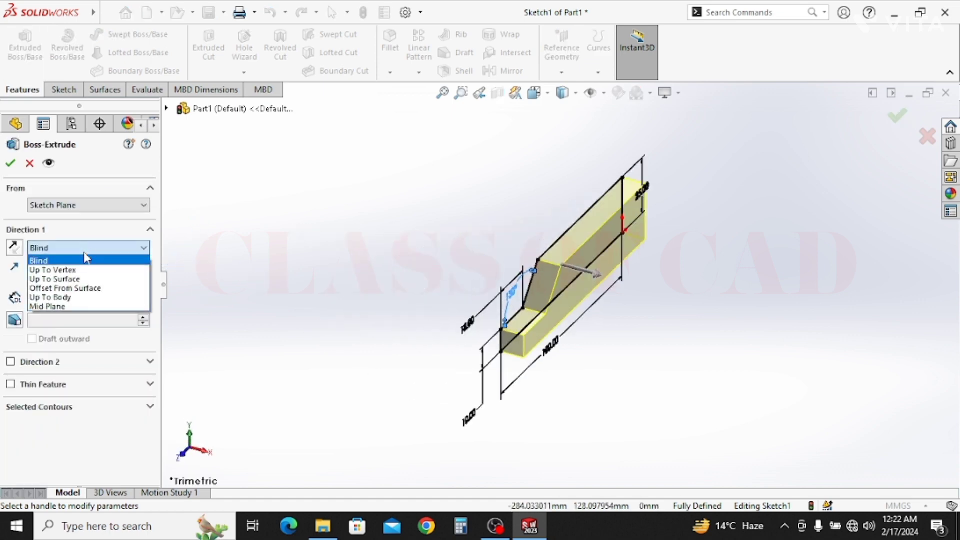
left_click(58, 307)
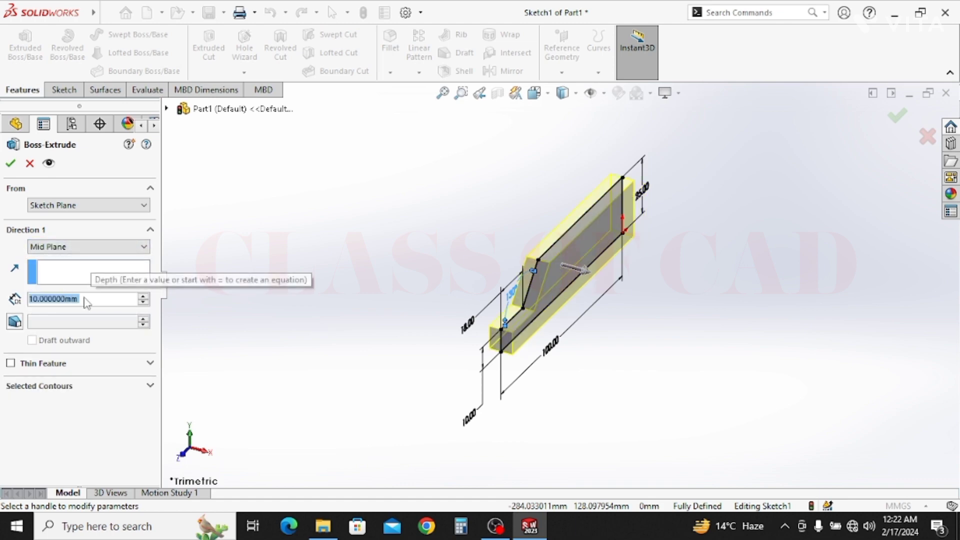
type("10")
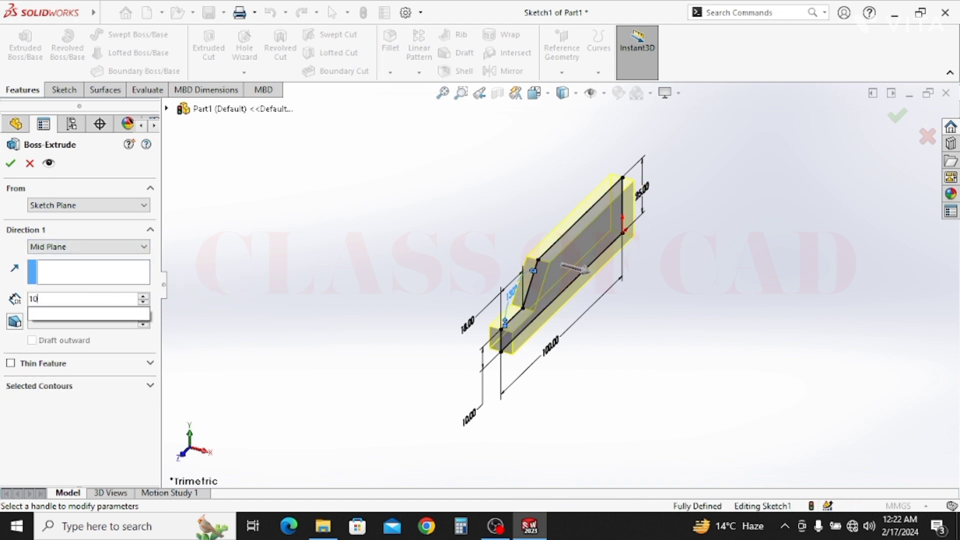
type("0")
key("Return")
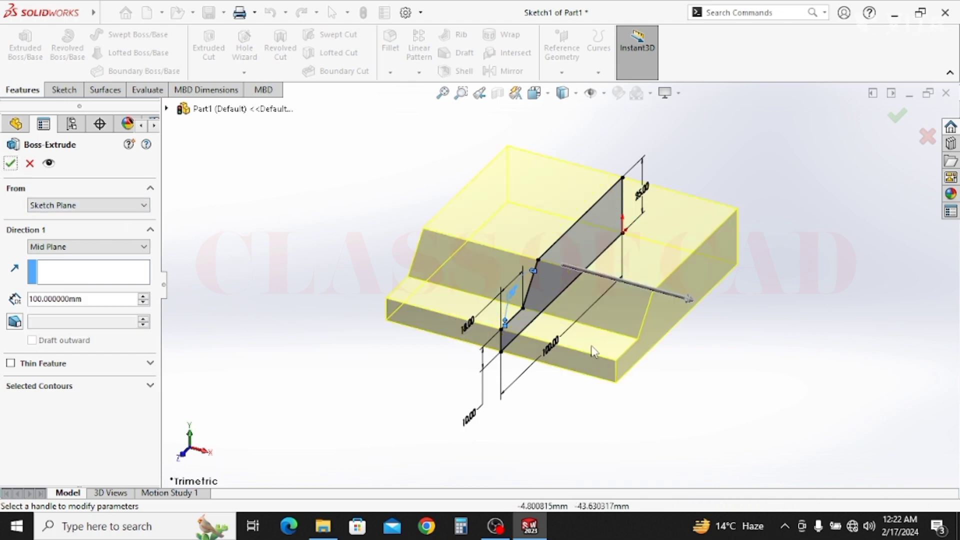
left_click(10, 165)
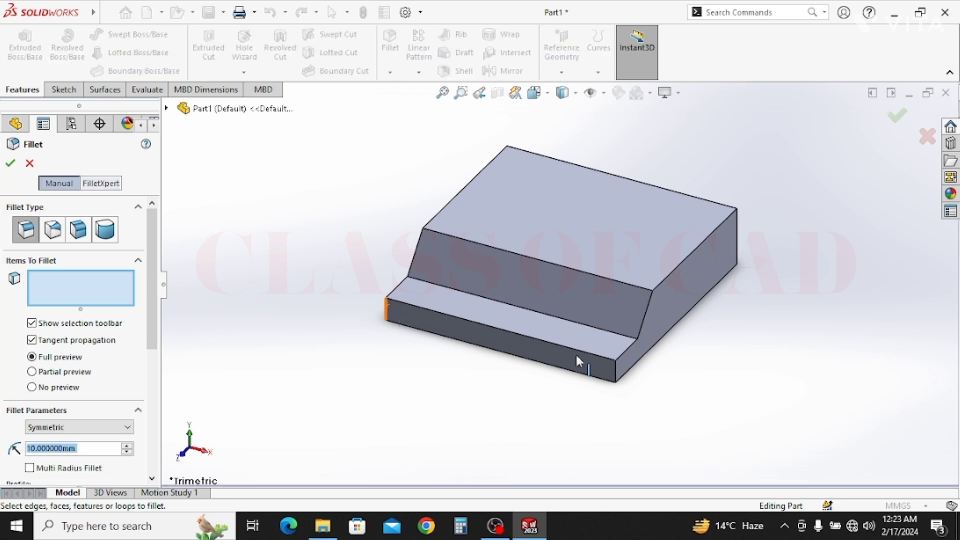
- Round the low step's front vertical corners with a 10 mm fillet
left_click(615, 371)
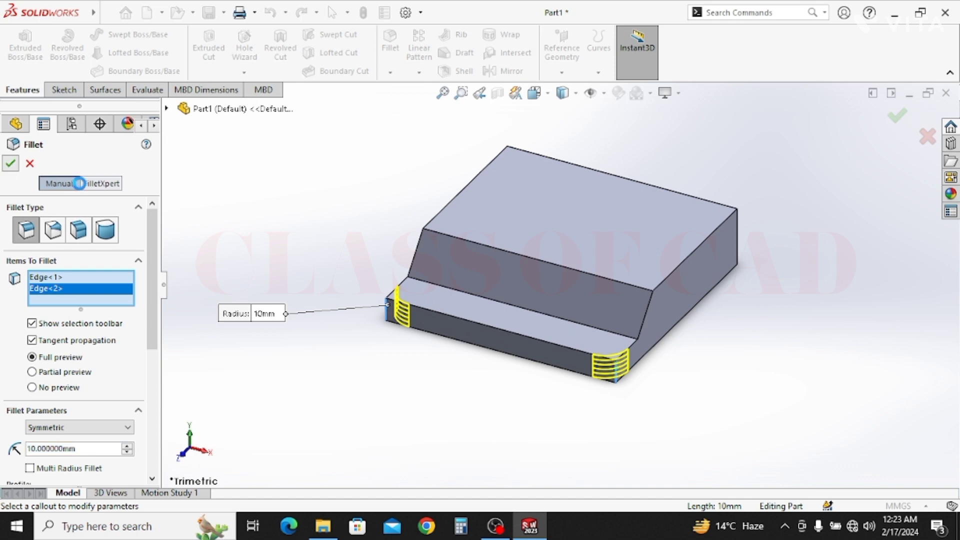
key("Return")
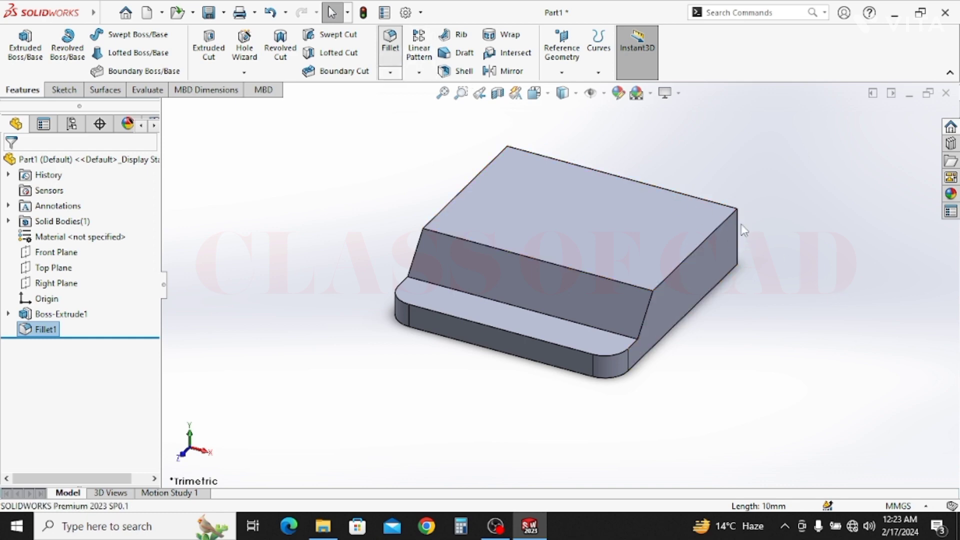
key("Return")
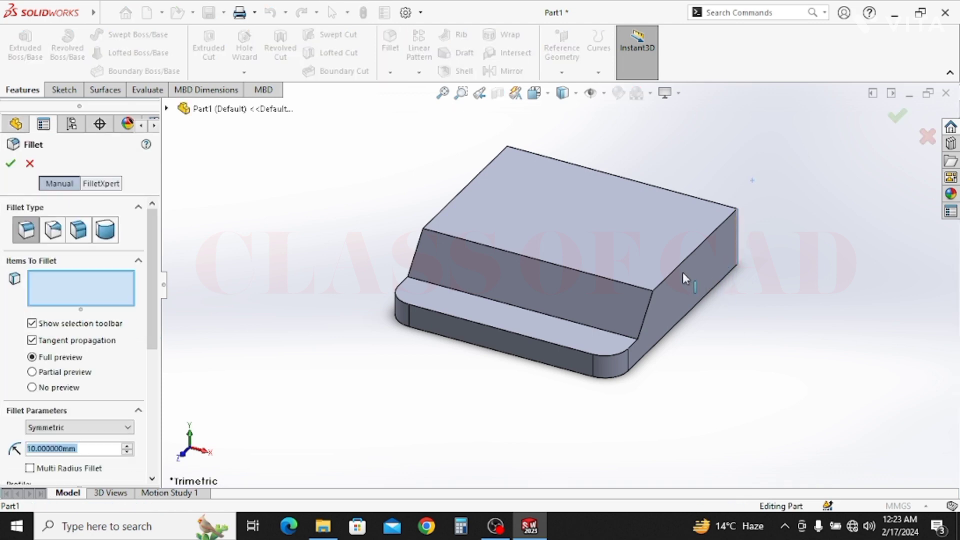
- Fillet both rear vertical corners of the tall end at an 18 mm radius
left_click(665, 272)
mouse_move(665, 272)
middle_mouse_down()
mouse_move(609, 285)
mouse_move(676, 270)
middle_mouse_up()
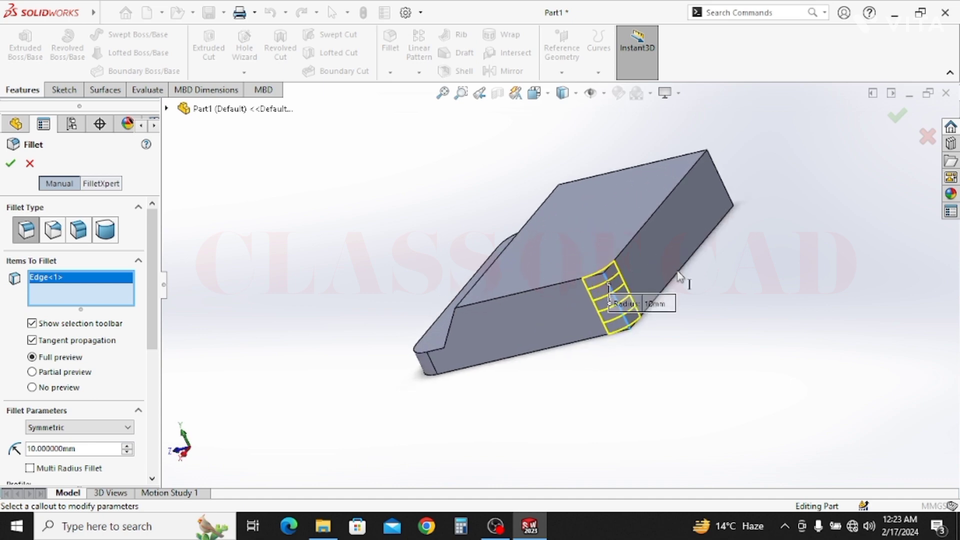
left_click(723, 186)
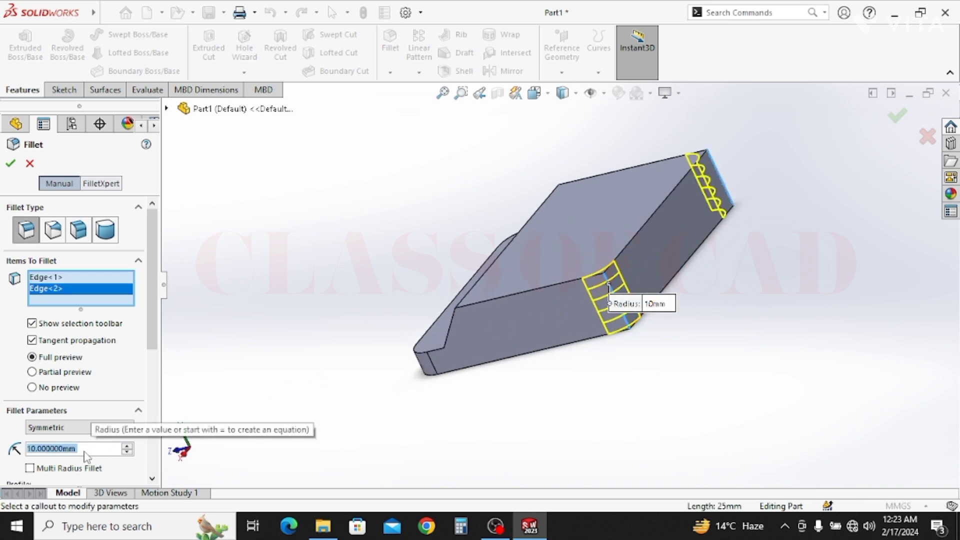
type("18")
key("Return")
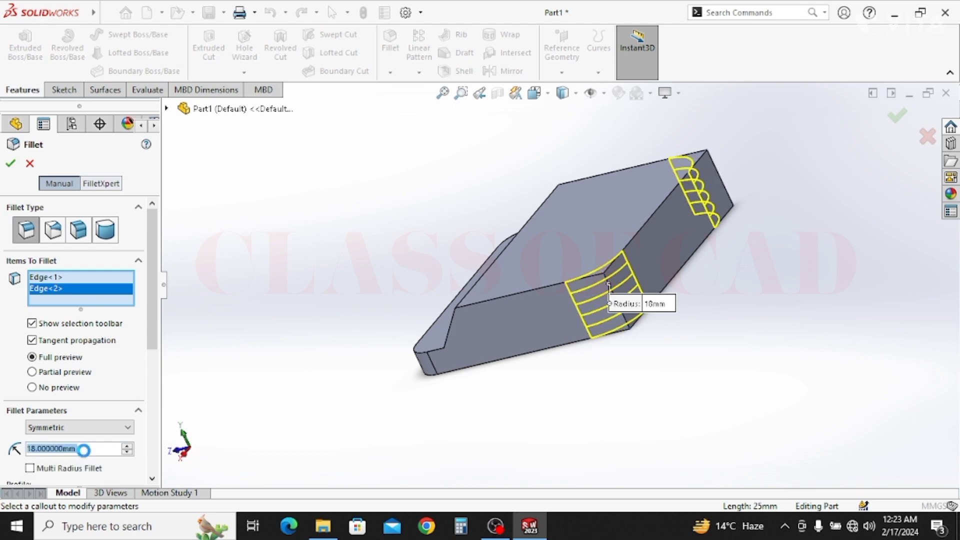
key("Return")
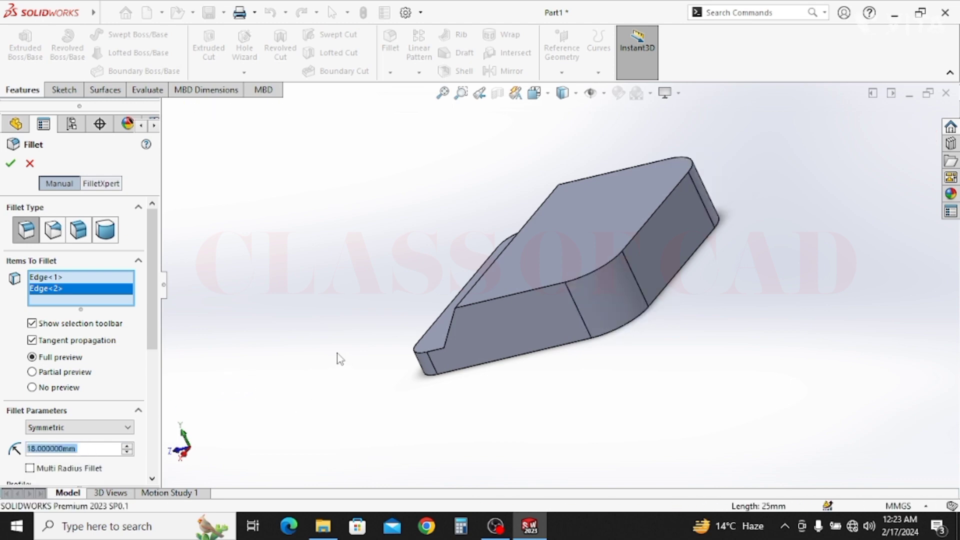
mouse_move(505, 336)
middle_mouse_down()
mouse_move(580, 335)
mouse_move(580, 346)
middle_mouse_up()
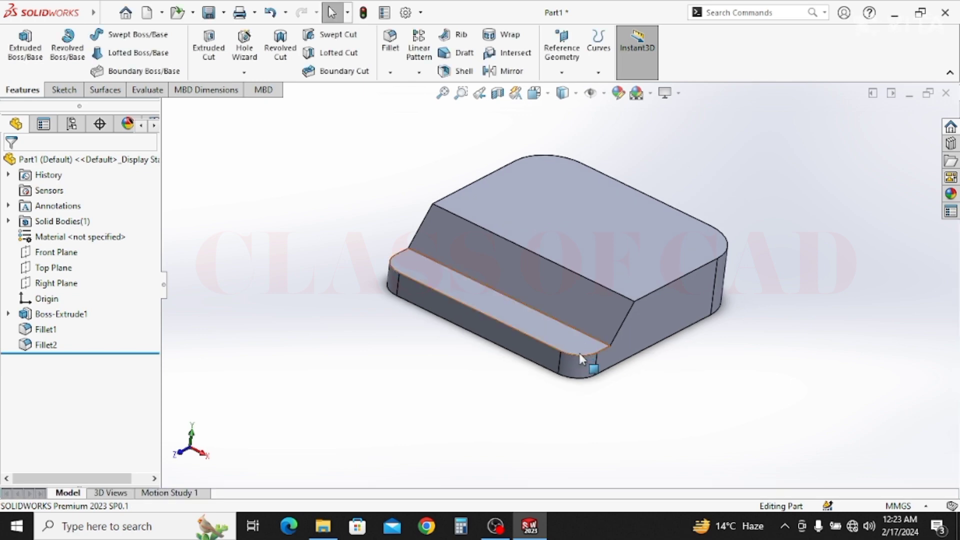
- Shell the block to 3 mm walls, removing the low step top, sloped and main top faces
left_click(468, 72)
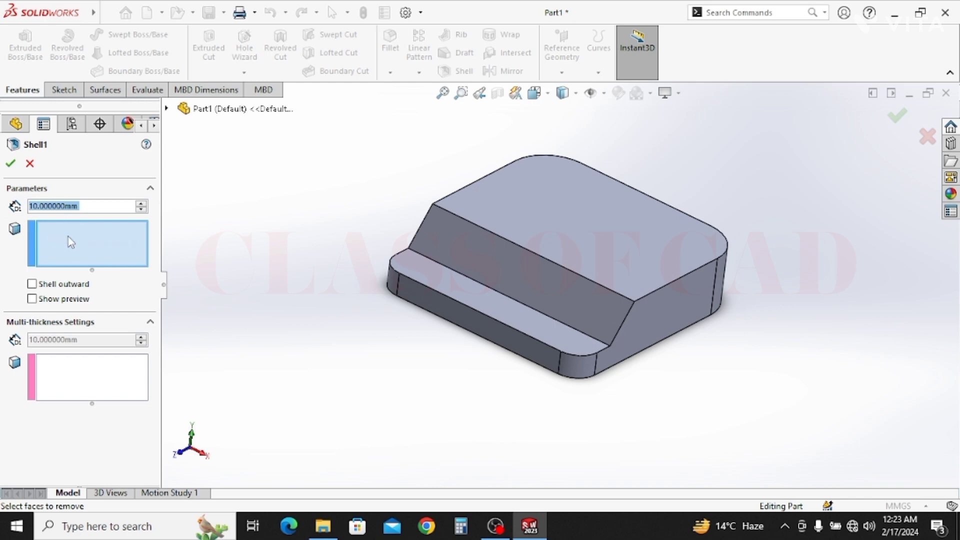
left_click(465, 286)
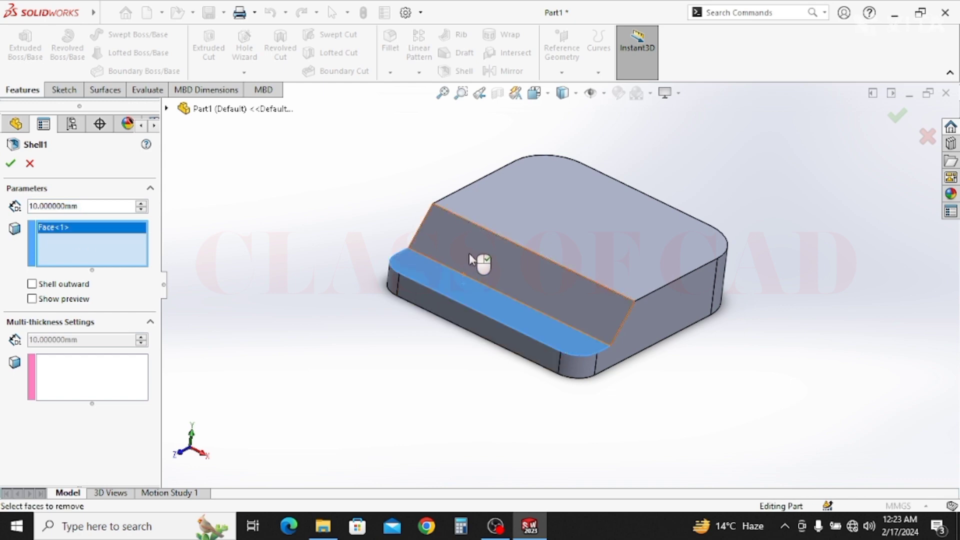
left_click(472, 256)
left_click(508, 220)
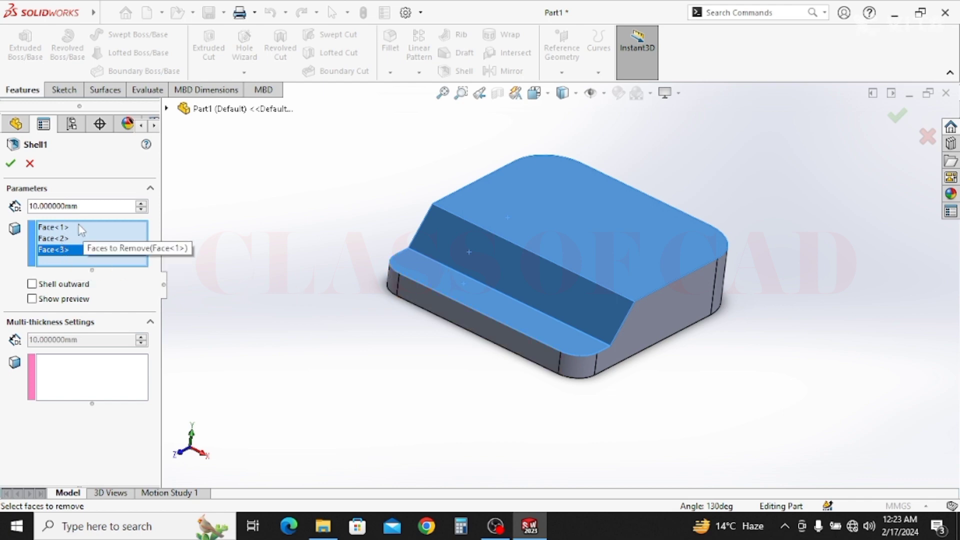
left_click(92, 207)
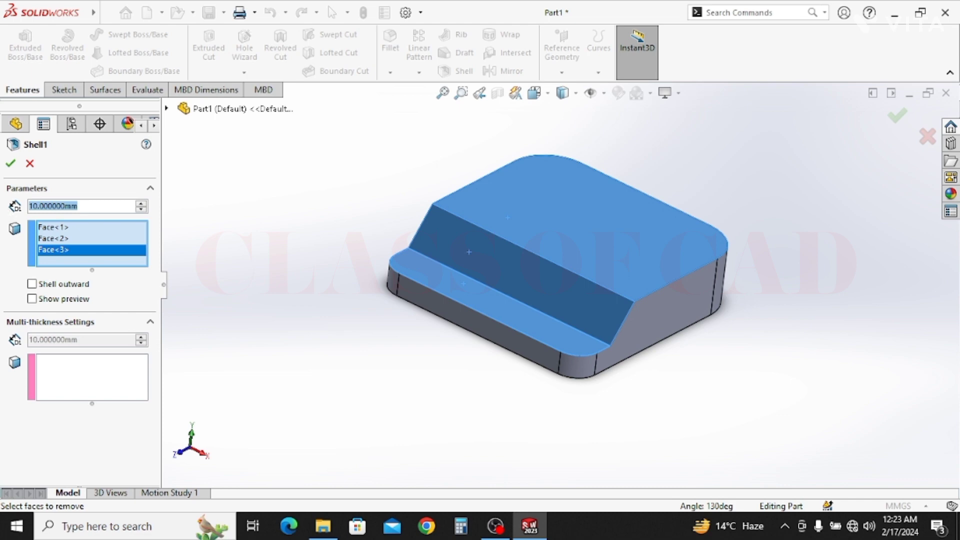
type("3")
key("Return")
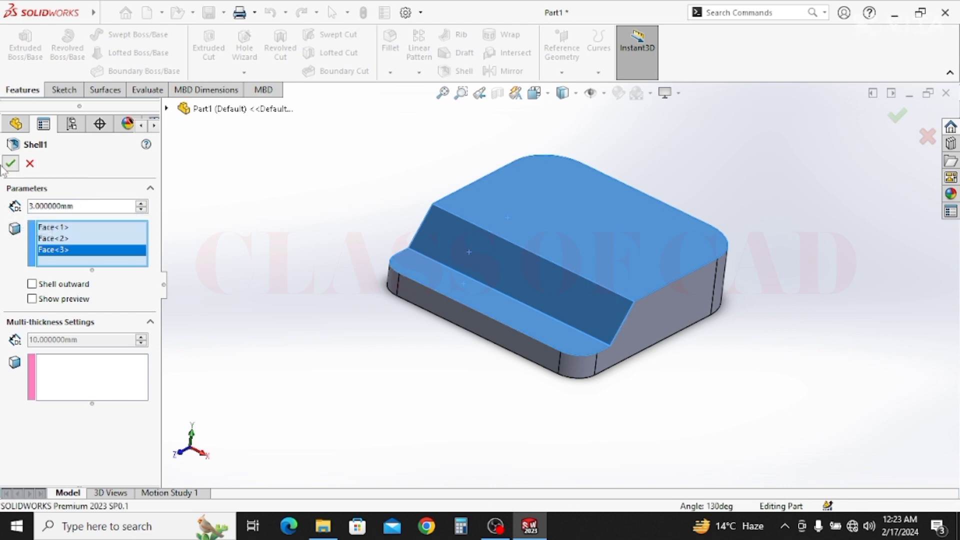
left_click(5, 167)
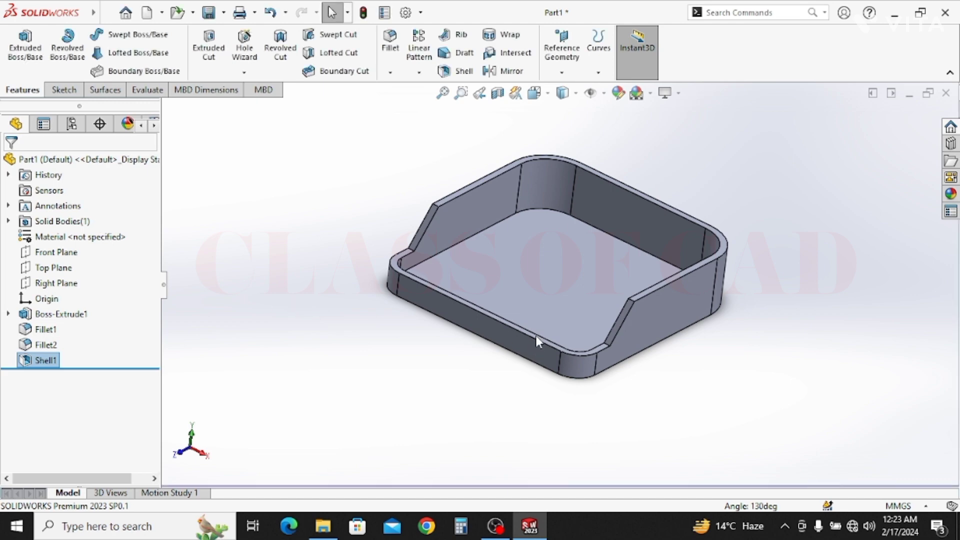
middle_click_drag(510, 325, 487, 335)
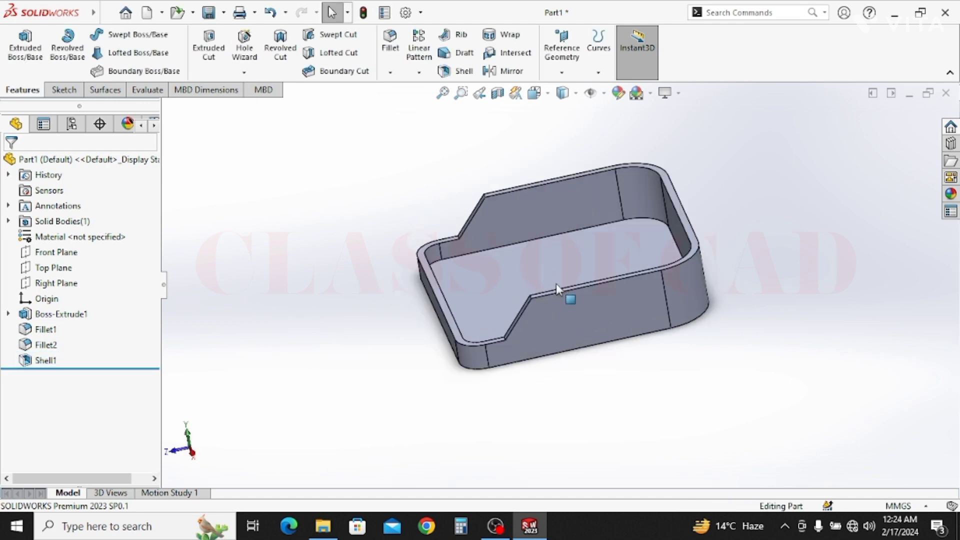
mouse_move(557, 289)
middle_mouse_down()
mouse_move(565, 302)
mouse_move(553, 342)
mouse_move(527, 349)
middle_mouse_up()
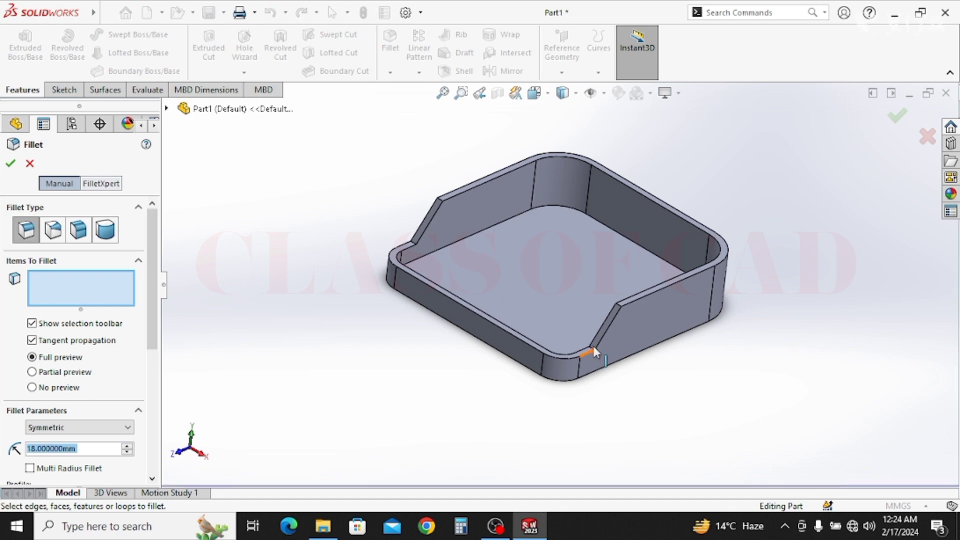
- Select the near cutout's two edges for a 5 mm fillet
scroll(593, 345, "down", 2)
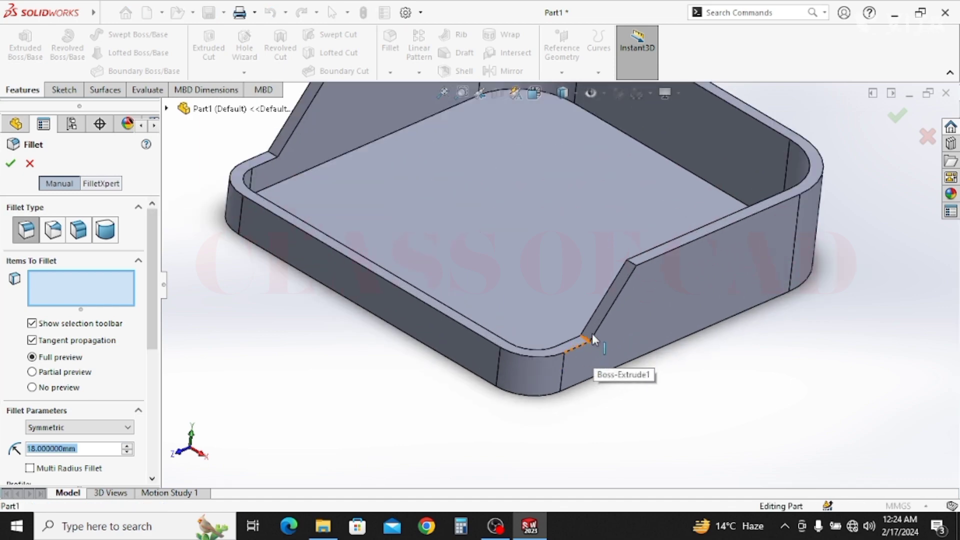
left_click(585, 337)
left_click(630, 261)
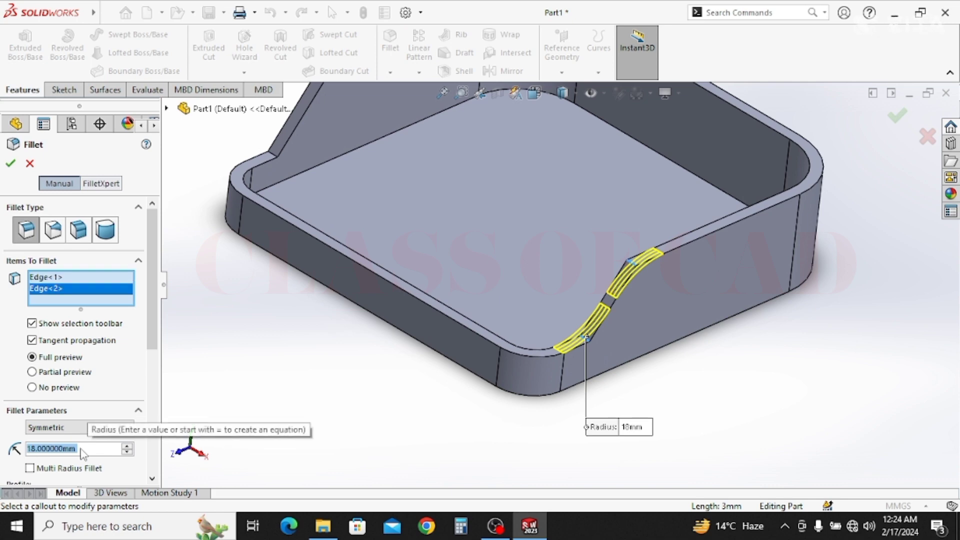
type("5")
key("Return")
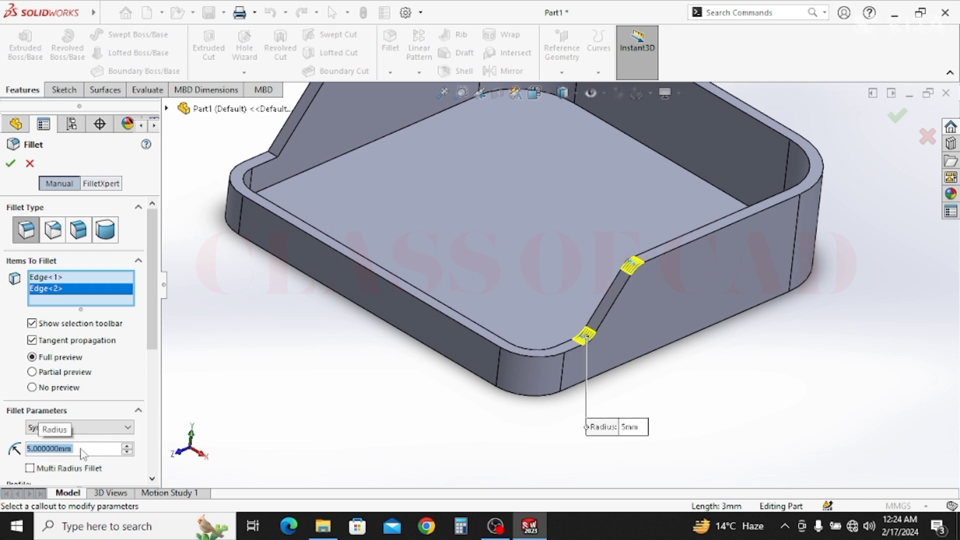
- Add the far cutout's upper and lower edges and confirm the four-edge 5 mm fillet
scroll(265, 315, "up", 2)
scroll(374, 150, "down", 2)
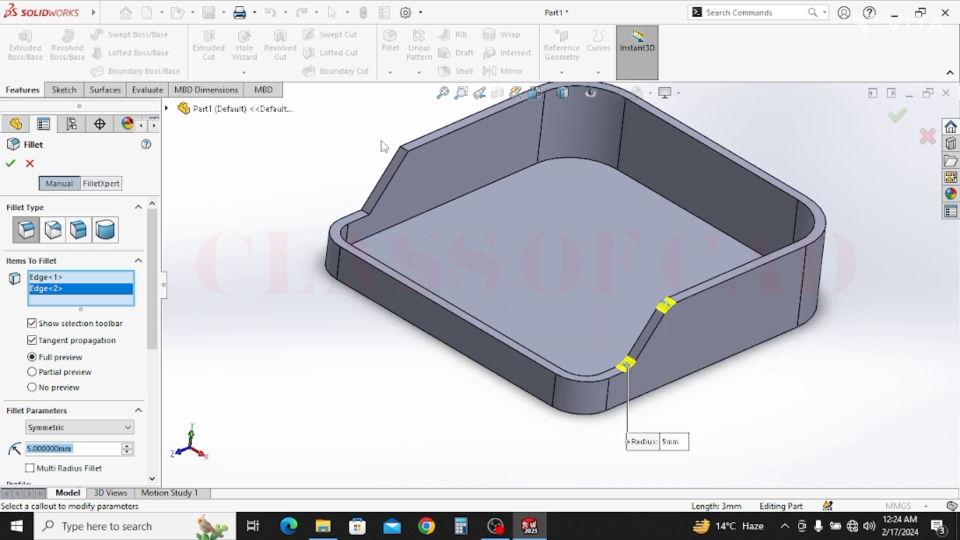
scroll(433, 193, "down", 5)
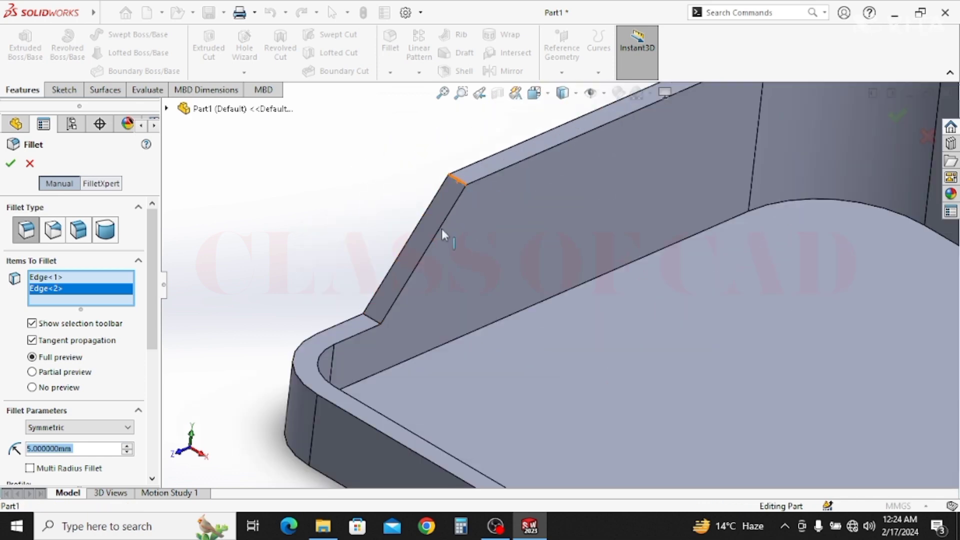
left_click(456, 181)
left_click(379, 325)
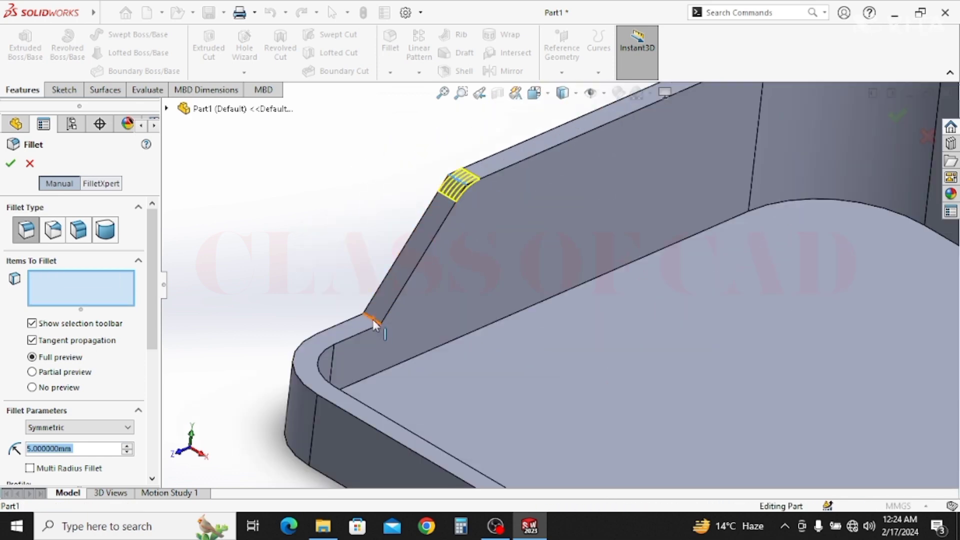
left_click(10, 163)
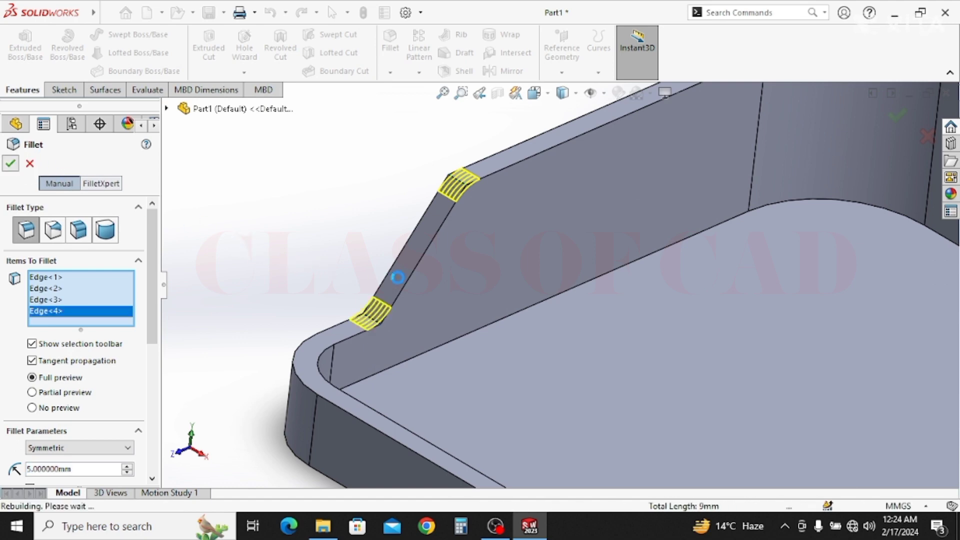
scroll(415, 293, "up", 8)
scroll(560, 393, "up", 1)
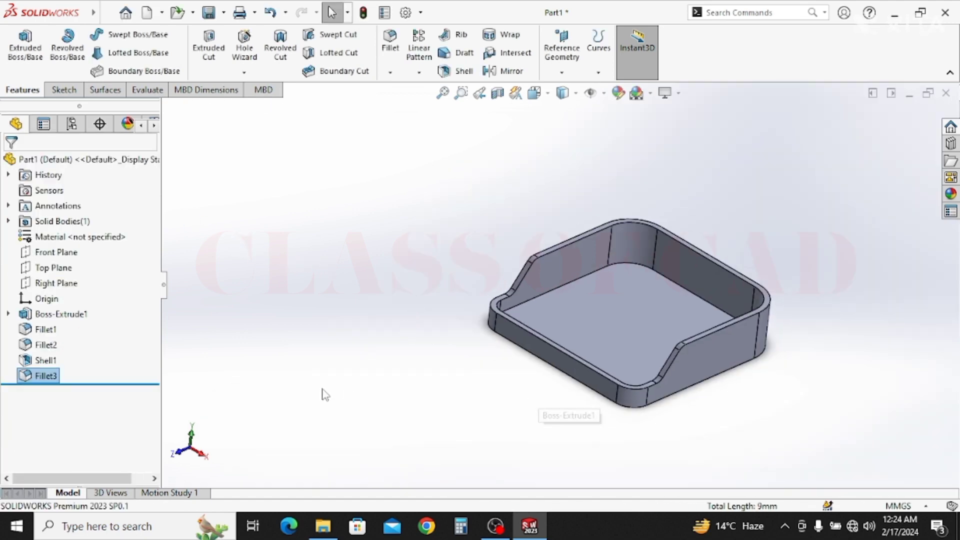
left_click(348, 352)
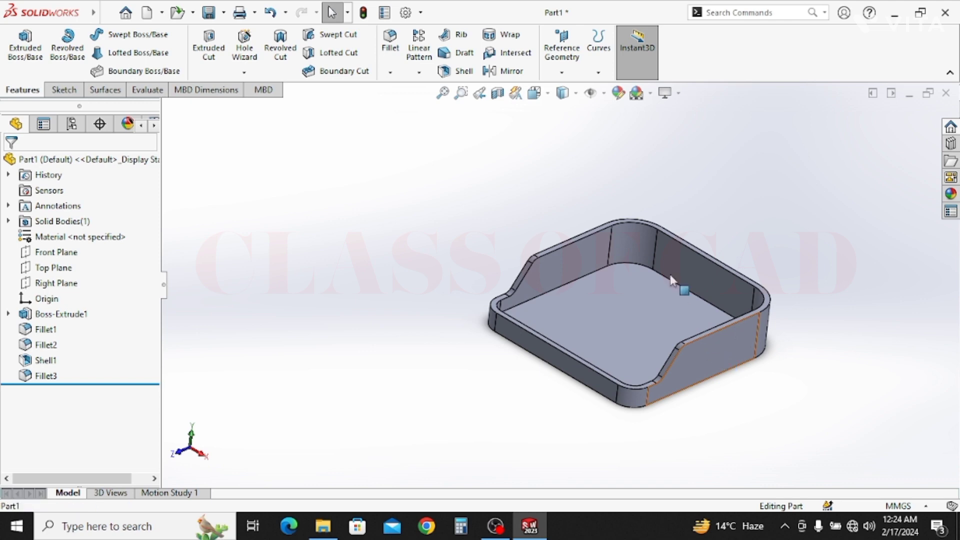
- Create Plane1 offset 16 mm from the front outer face, flipped inward into the tray
left_click(716, 350)
left_click(562, 73)
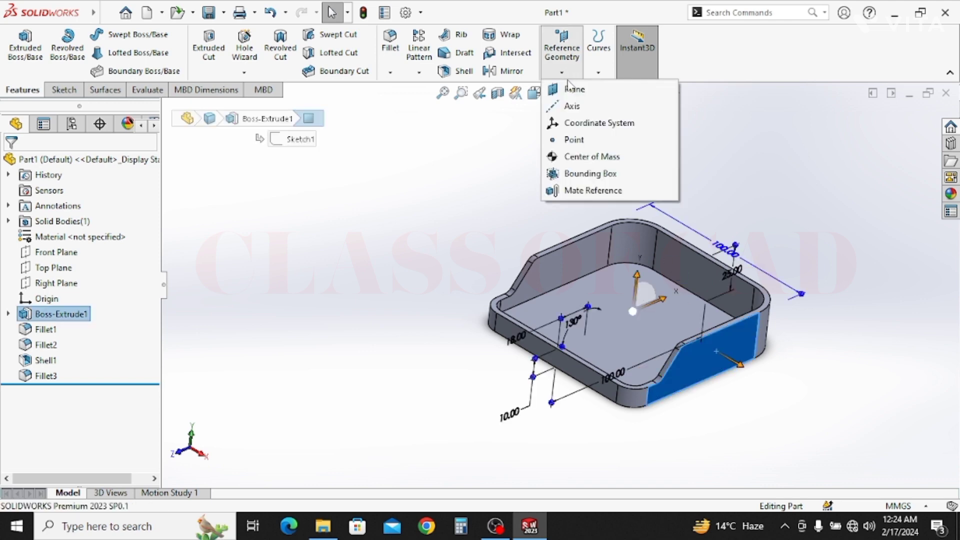
left_click(578, 96)
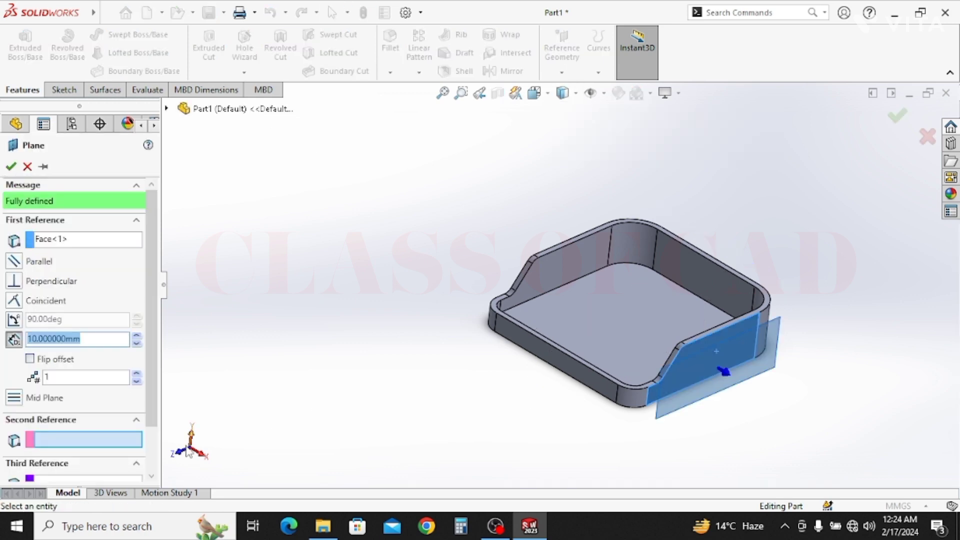
type("16")
key("Return")
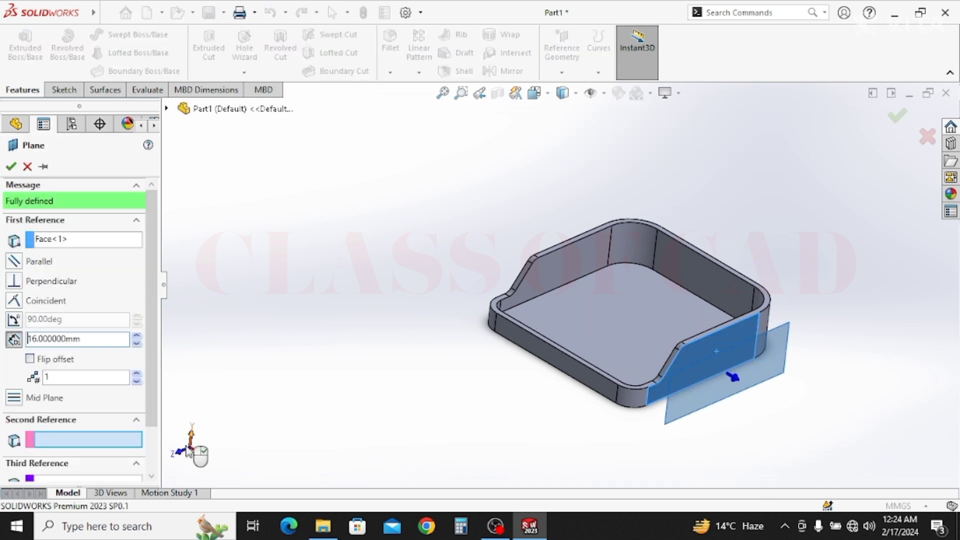
left_click(30, 359)
mouse_move(506, 402)
middle_mouse_down()
mouse_move(542, 414)
mouse_move(520, 416)
middle_mouse_up()
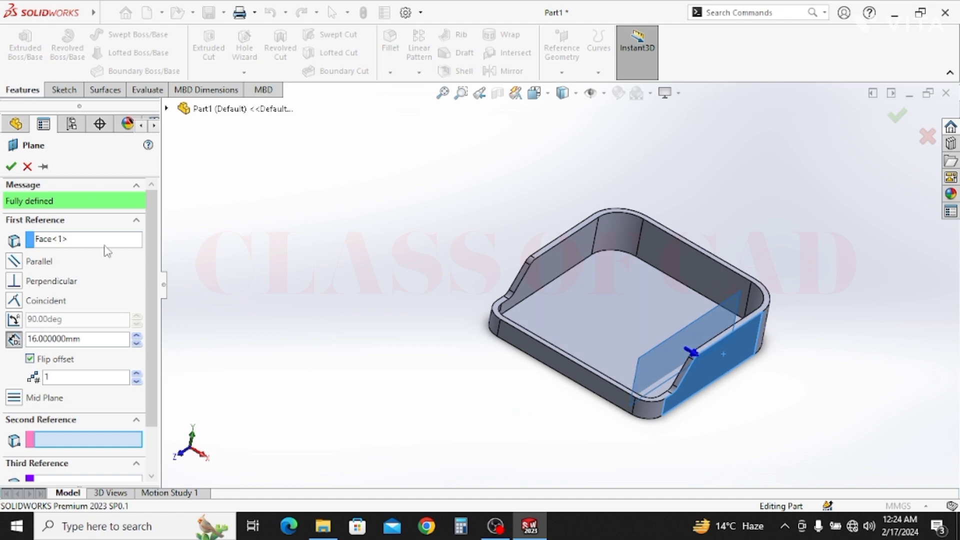
left_click(11, 167)
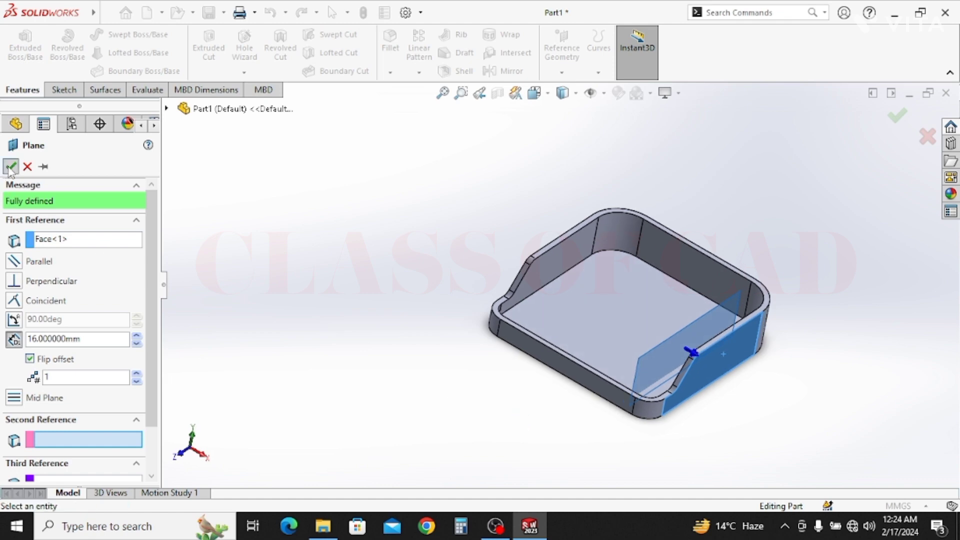
- Select Plane1 as the plane for the next sketch
right_click(366, 329)
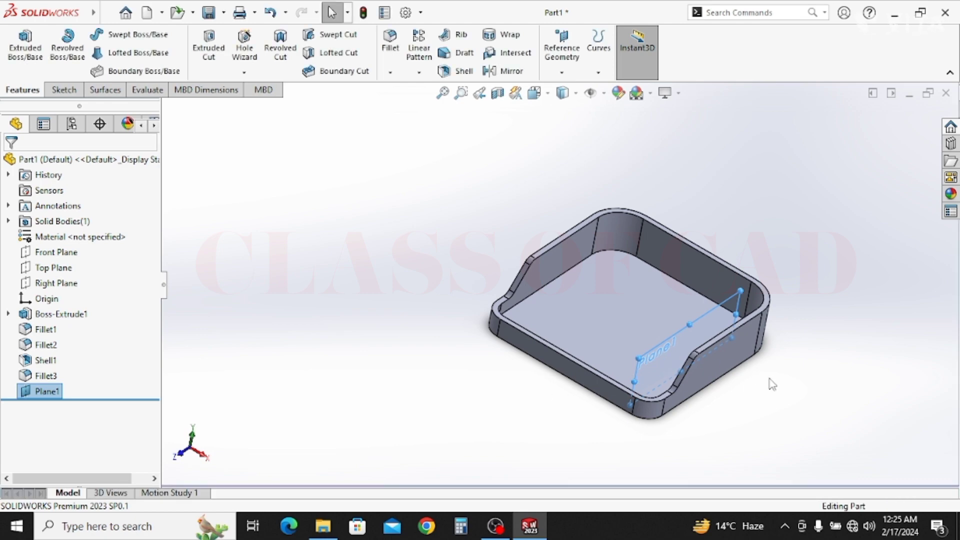
left_click(765, 399)
left_click(665, 350)
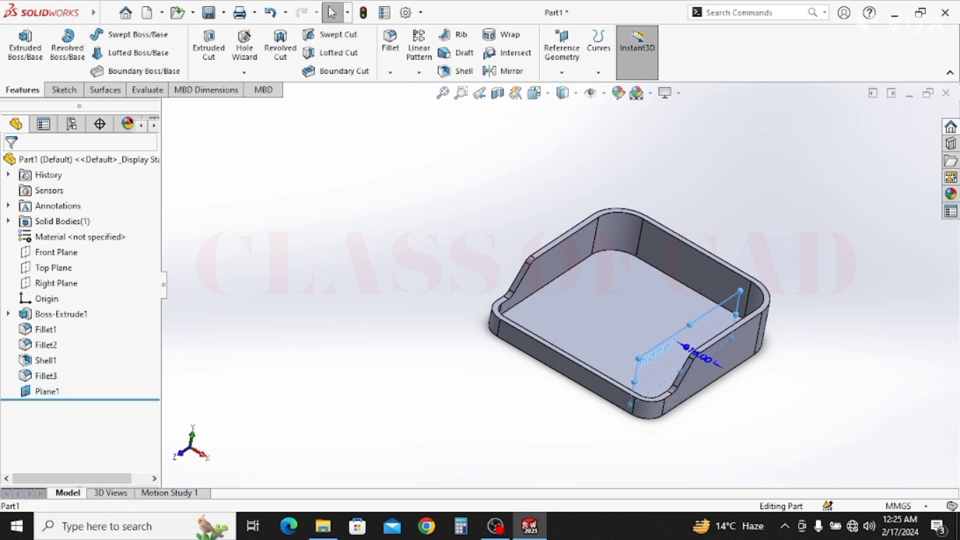
left_click(715, 307)
- Start a sketch on Plane1 and draw a three-point arc at the tray's lower-left end
left_click(723, 310)
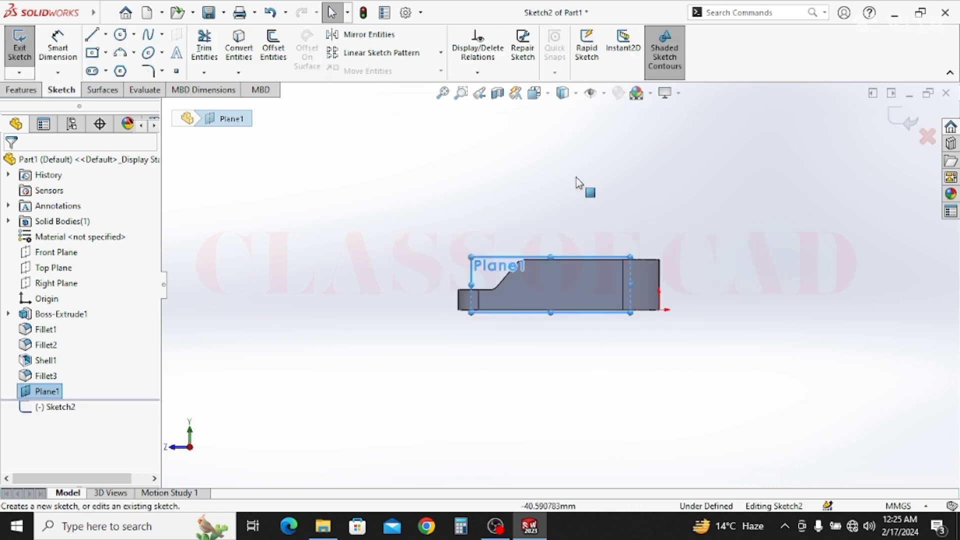
scroll(579, 186, "down", 1)
left_click(120, 53)
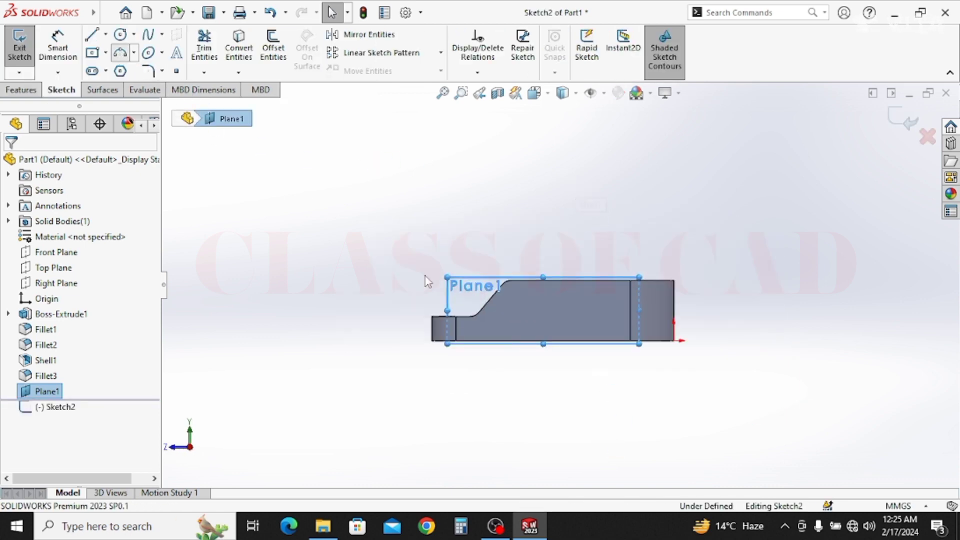
left_click(432, 341)
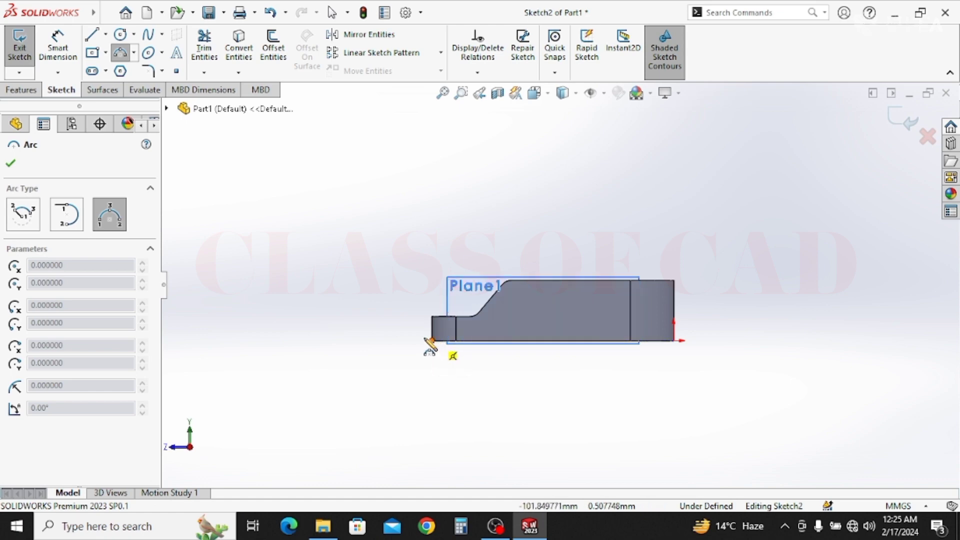
left_click(407, 307)
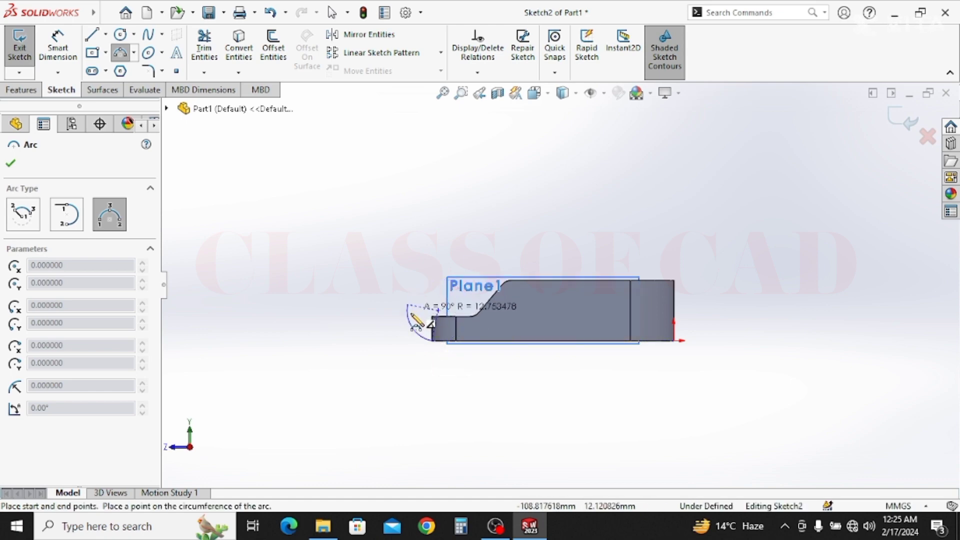
left_click(411, 327)
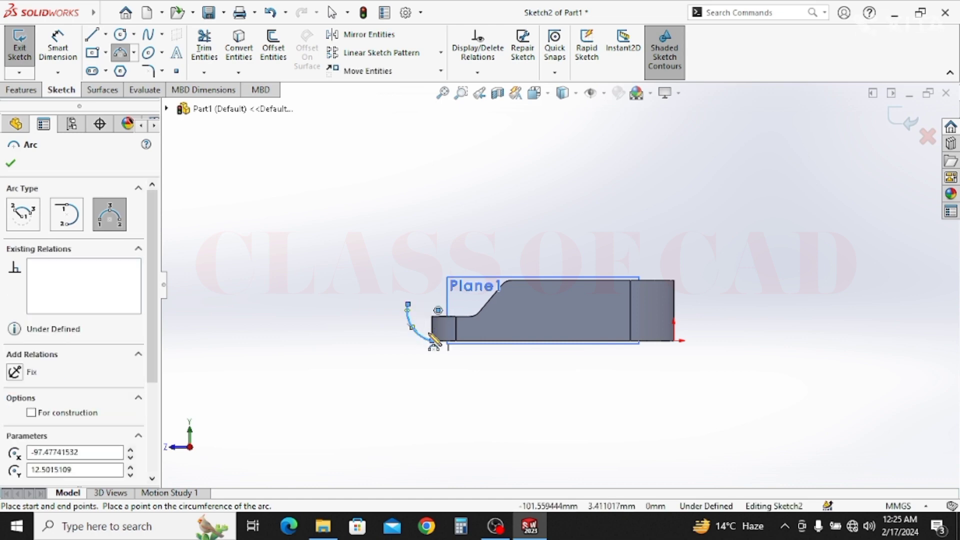
key("Escape")
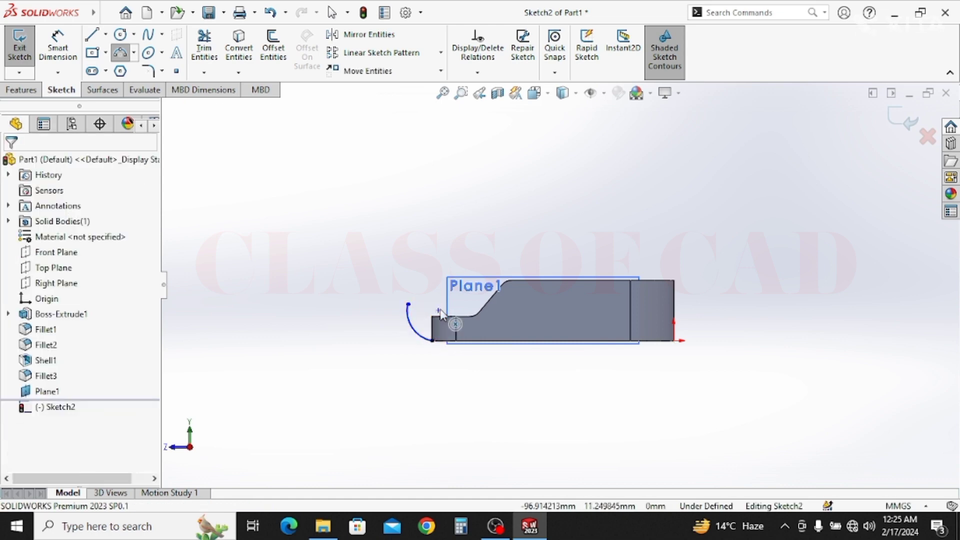
- Fix the arc's lower endpoint at -100, 0 and make its two endpoints vertical
left_click(433, 342)
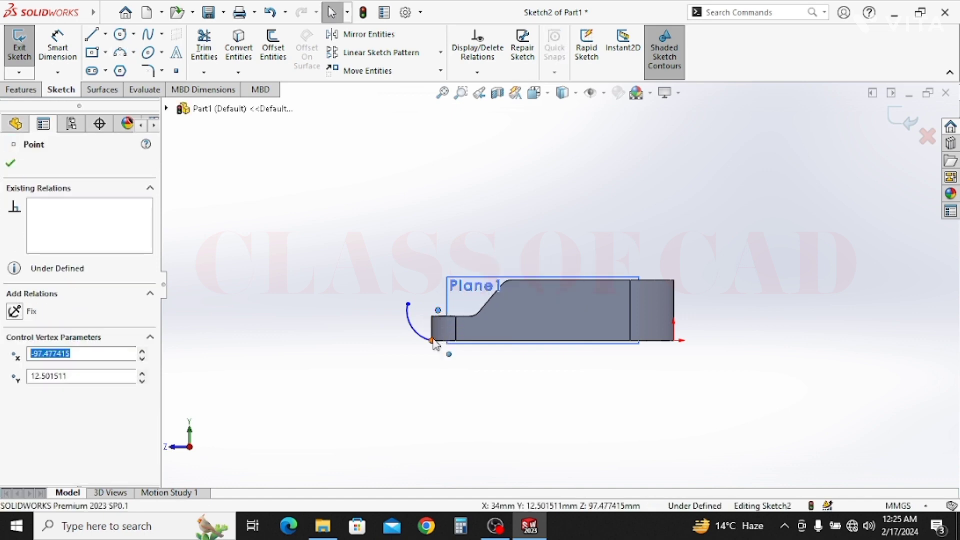
type("-100")
key("Tab")
type("0")
key("Return")
left_click(438, 311, "ctrl")
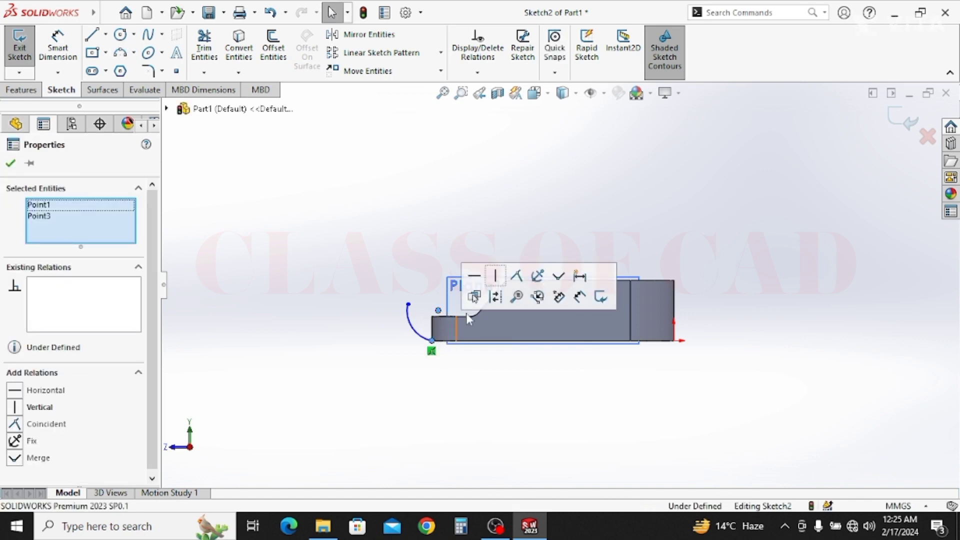
left_click(495, 297)
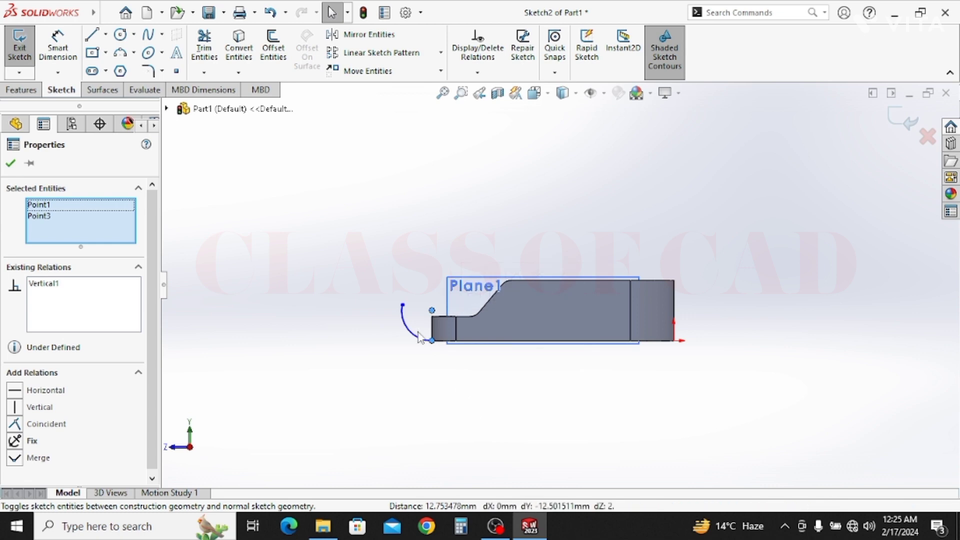
key("Escape")
left_click(91, 35)
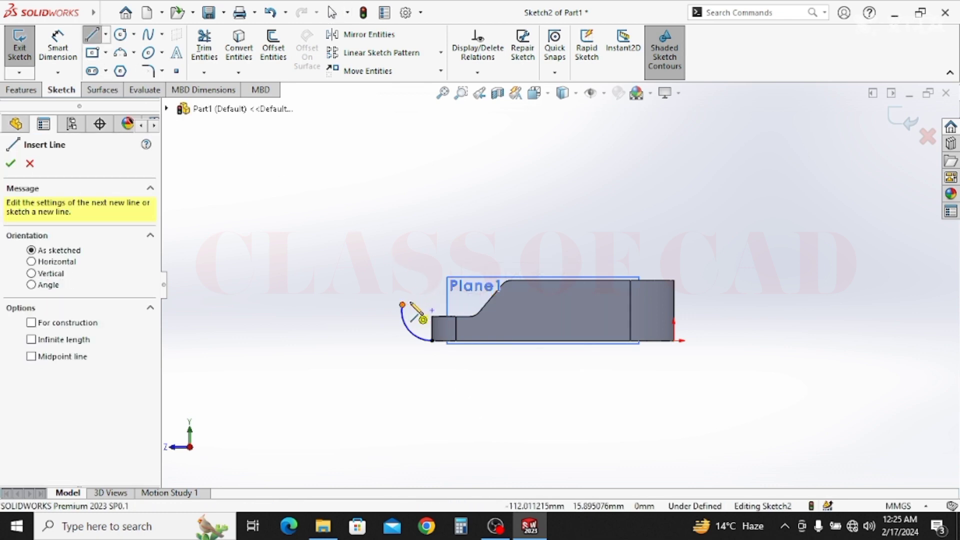
- Draw a four-line chain from the arc: slanted, horizontal, vertical and angled segments
left_click(403, 304)
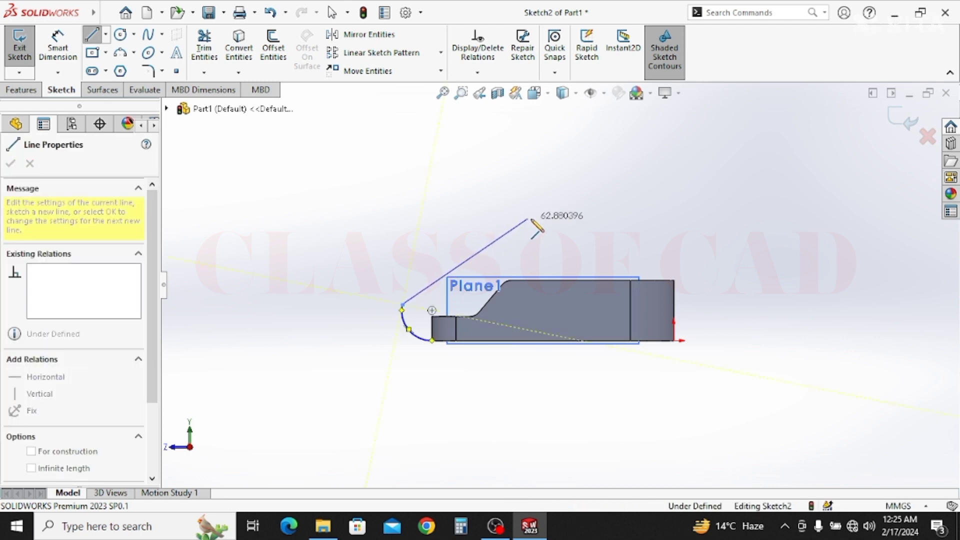
left_click(528, 218)
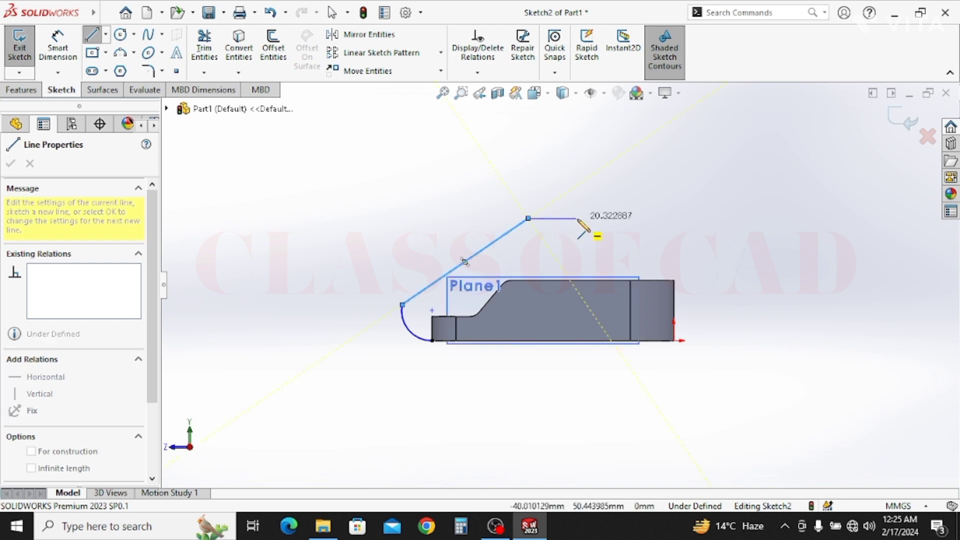
double_click(578, 218)
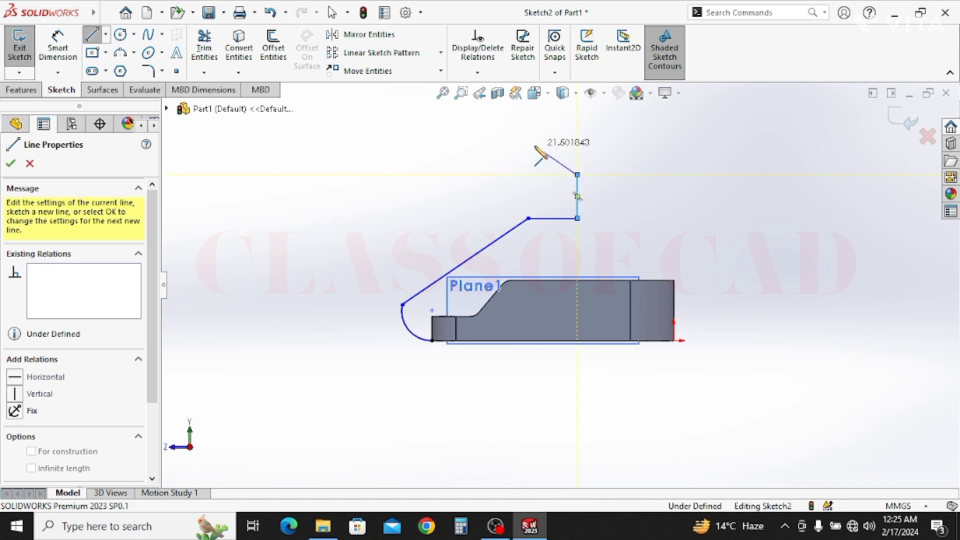
double_click(535, 146)
key("Escape")
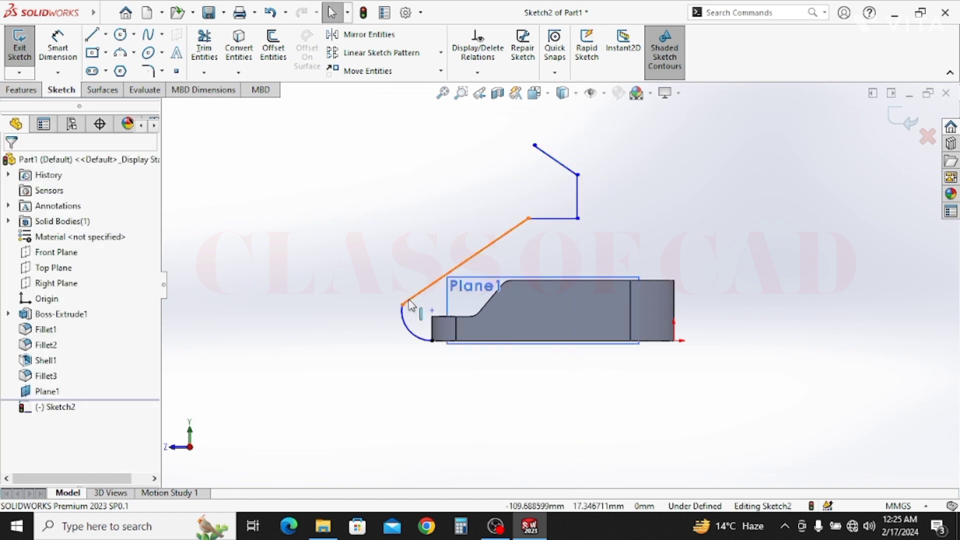
- Make the lower arc tangent to the slanted line
left_click(402, 313)
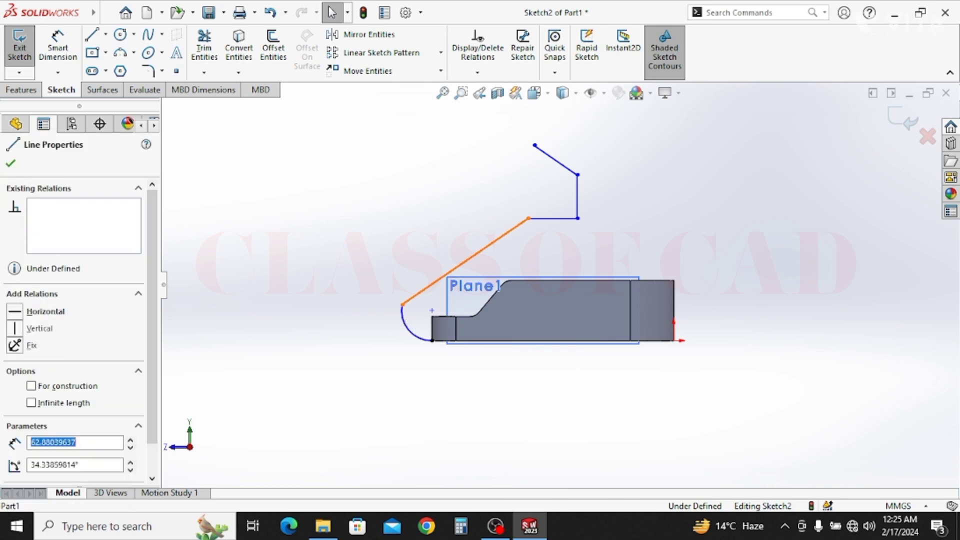
left_click(406, 320)
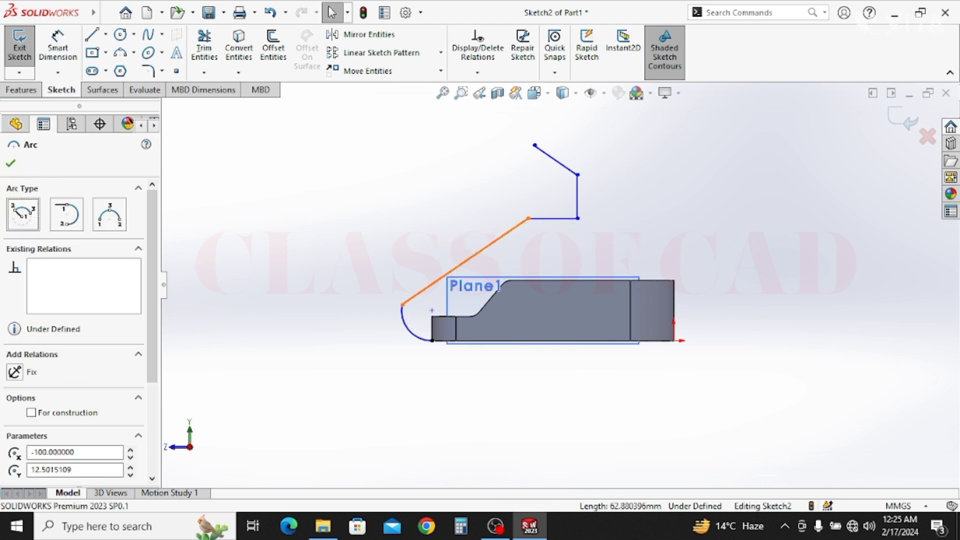
left_click(439, 279, "ctrl")
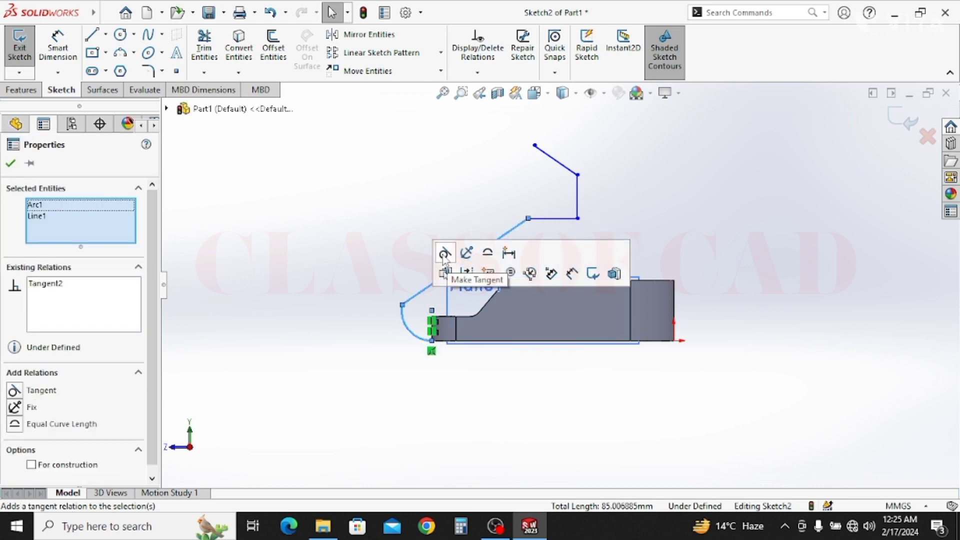
left_click(444, 254)
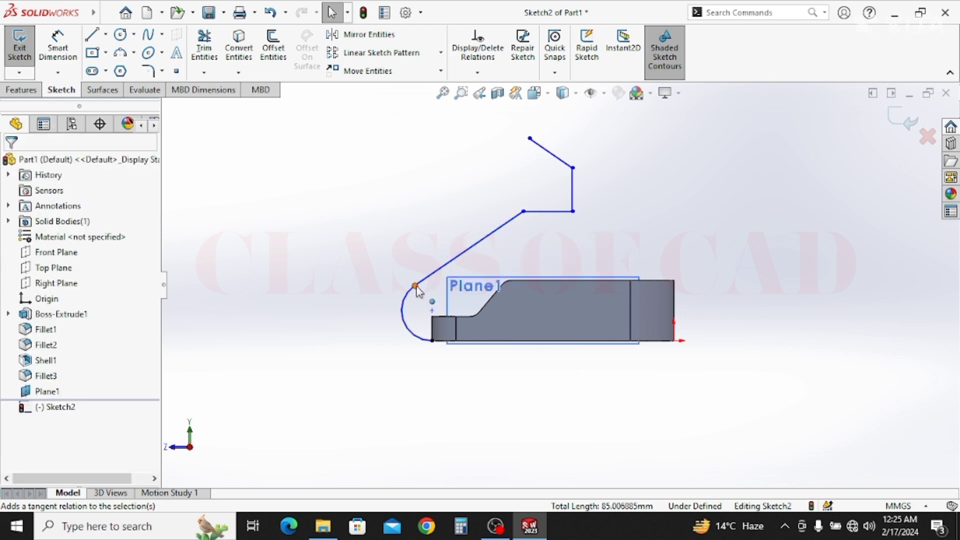
- Drag the slanted line's endpoints to new positions to reshape the bracket curve
left_click_drag(415, 286, 413, 302)
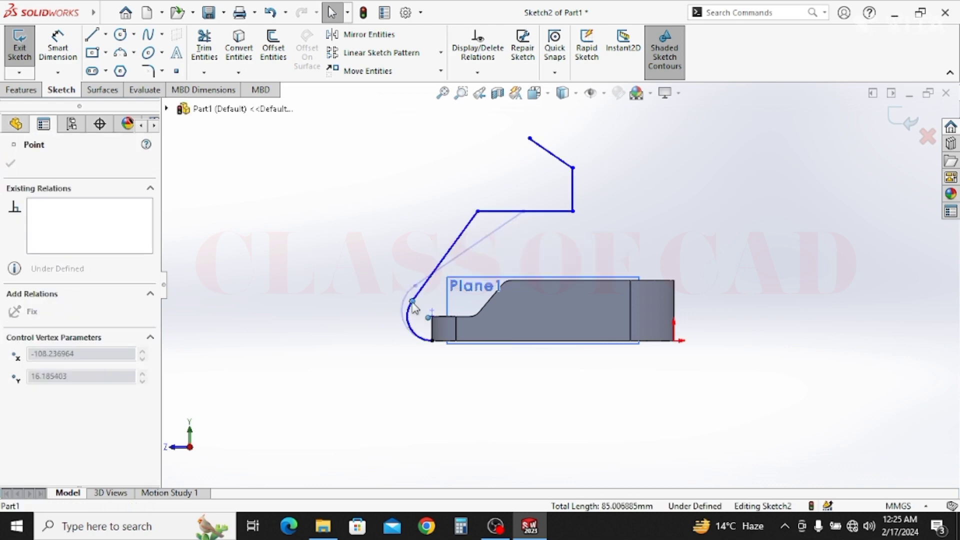
left_click(413, 302)
left_click(482, 219)
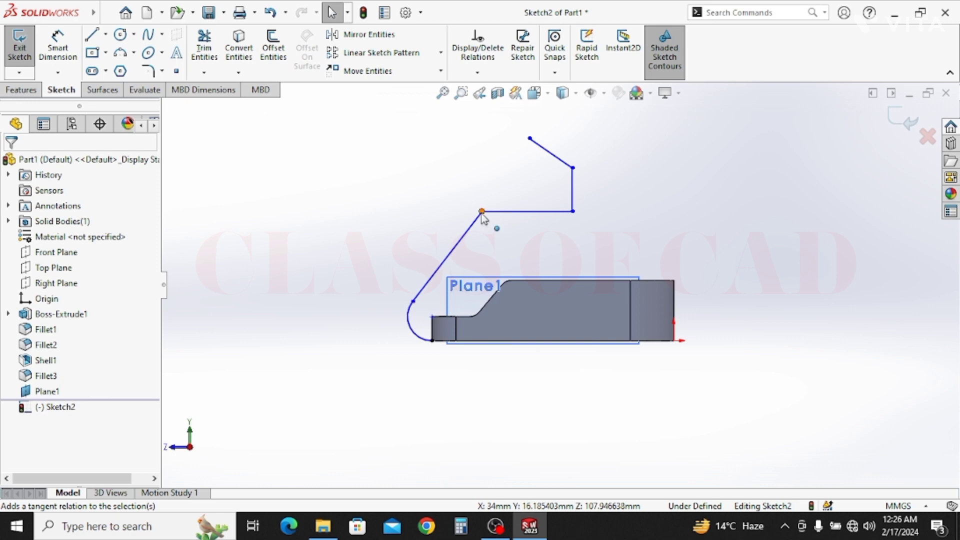
left_click(481, 212)
left_click_drag(481, 211, 512, 220)
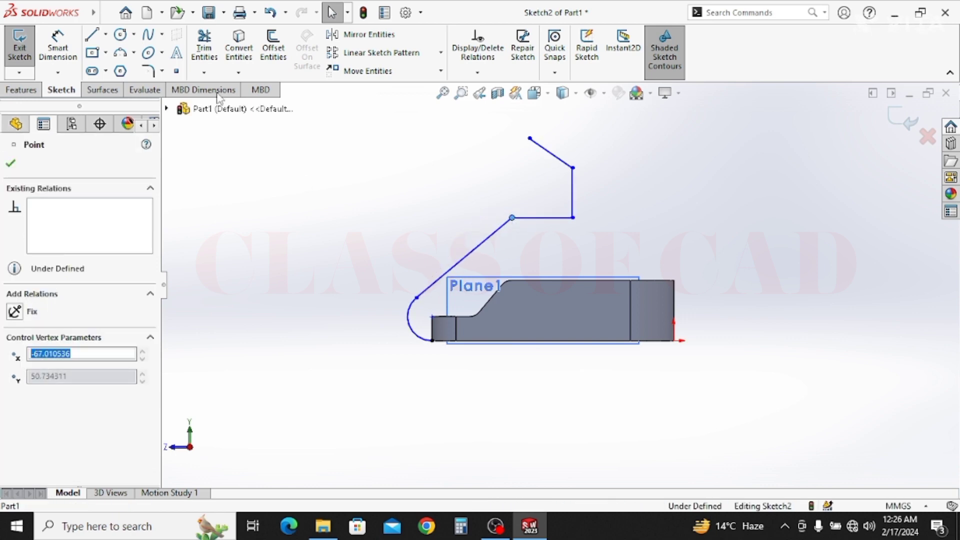
- Round the slant-horizontal, horizontal-vertical and vertical-top corners with 8 mm sketch fillets
left_click(144, 72)
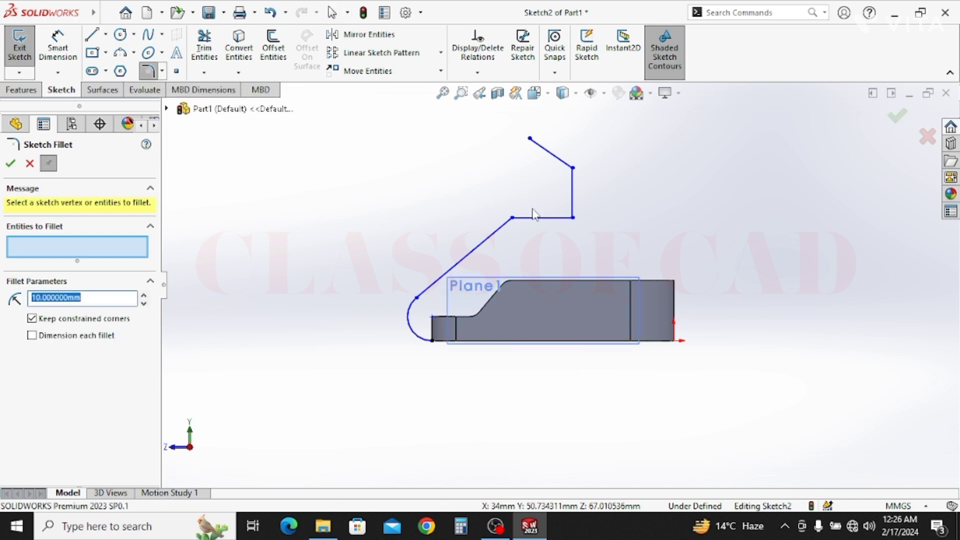
left_click(522, 224)
left_click(504, 227)
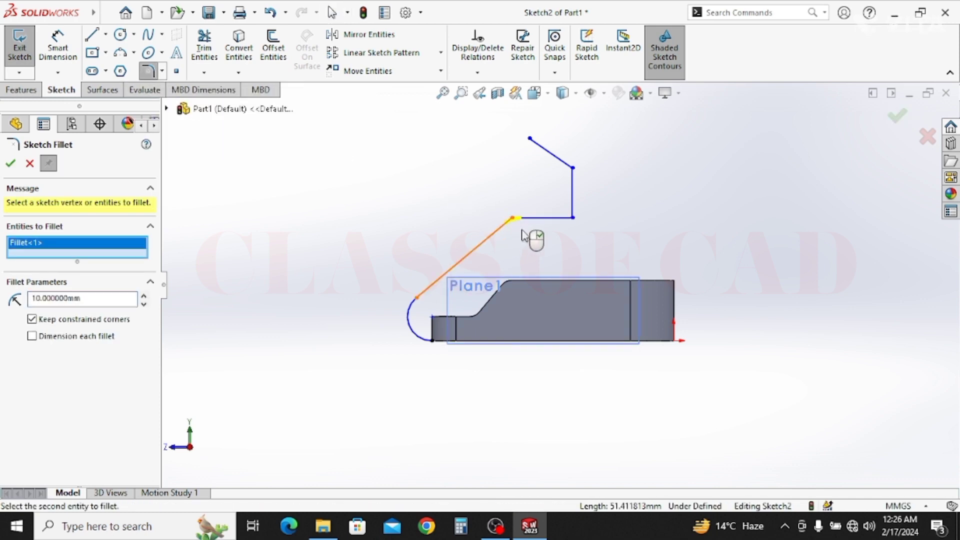
left_click(542, 220)
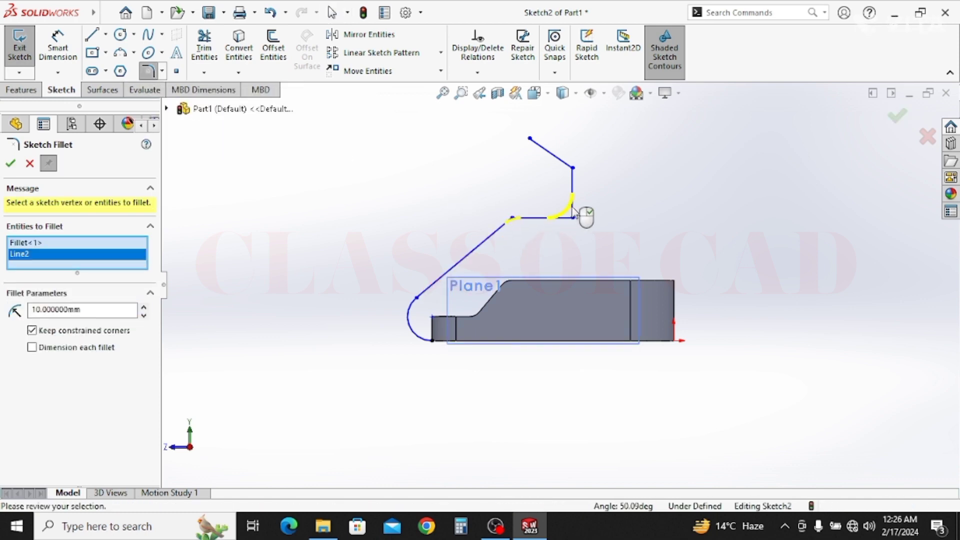
left_click(575, 193)
left_click(562, 161)
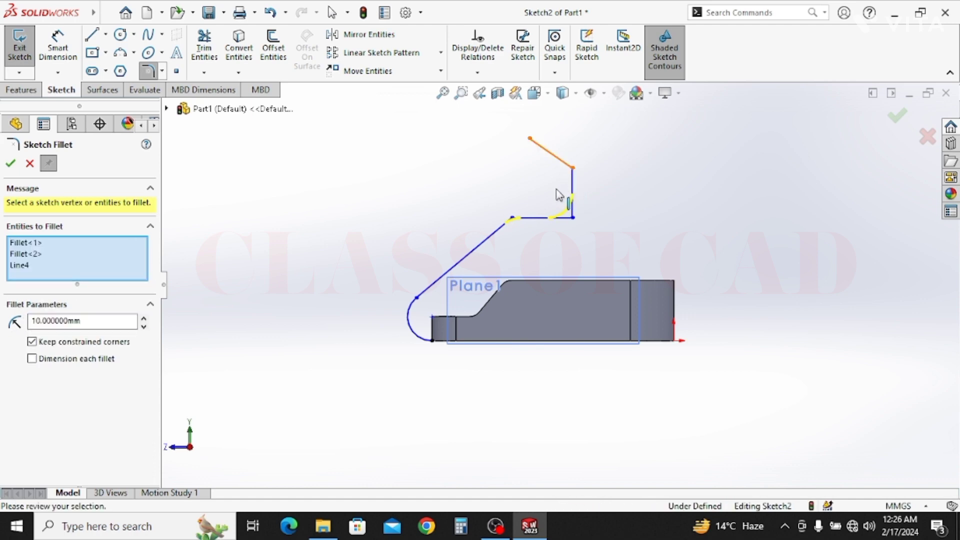
left_click(570, 180)
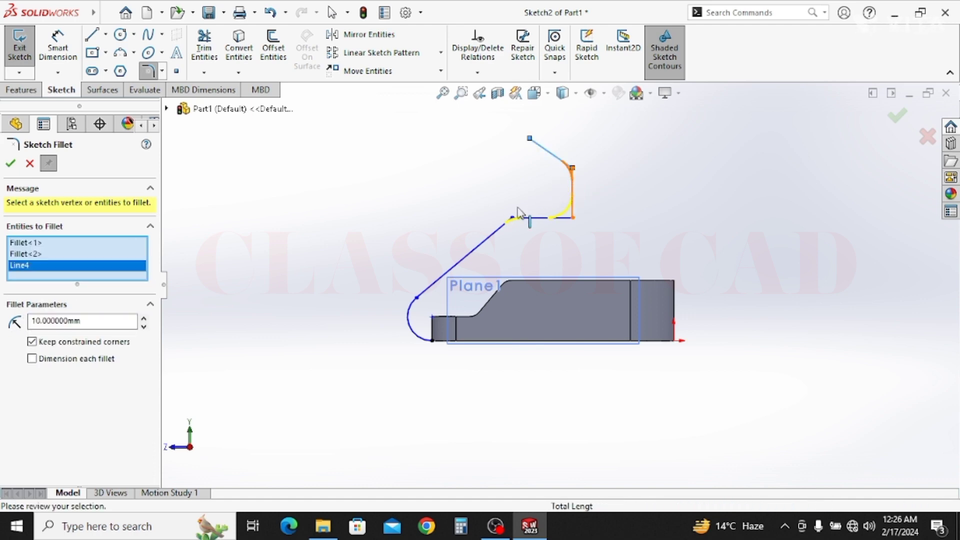
key("ctrl+a")
type("8")
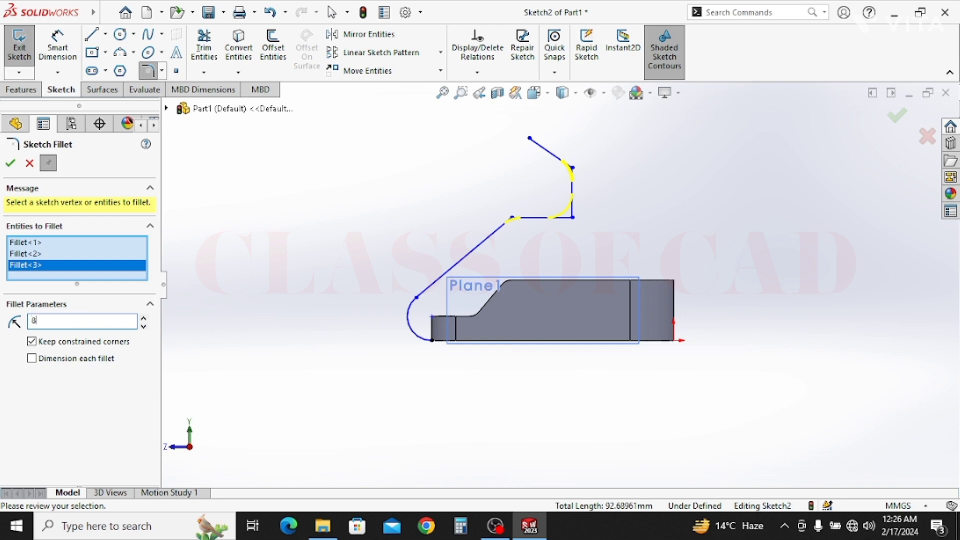
key("Return")
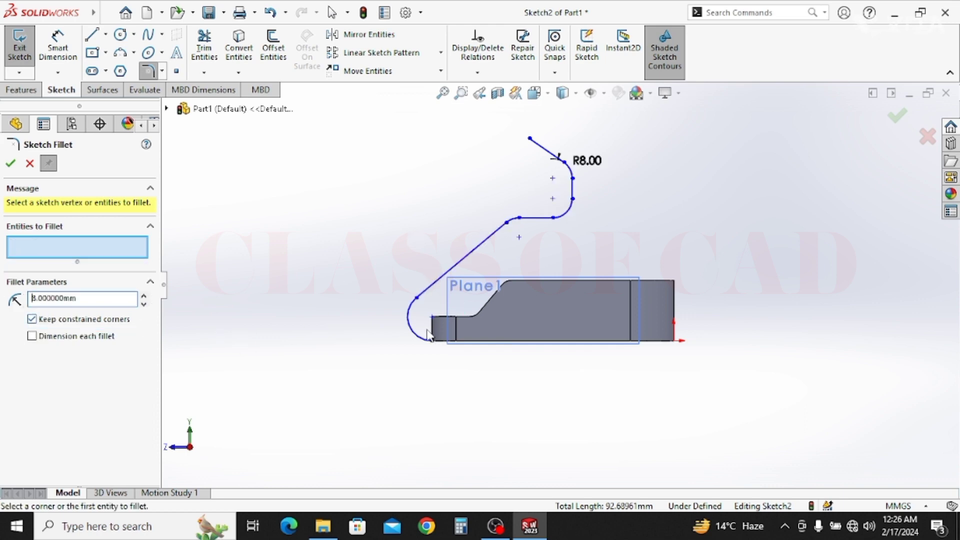
- Offset the whole curve chain by 5 mm with line end caps to close the profile
left_click(273, 50)
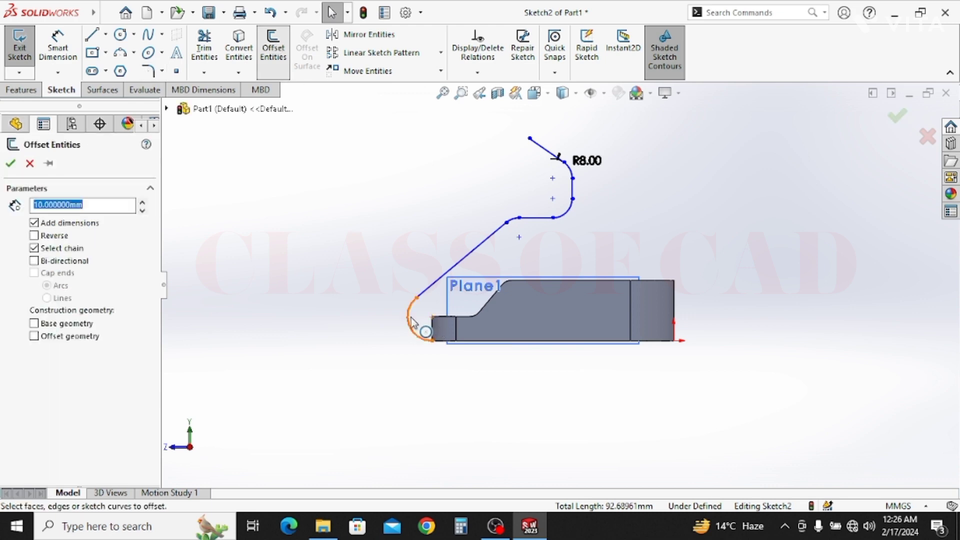
left_click(410, 321)
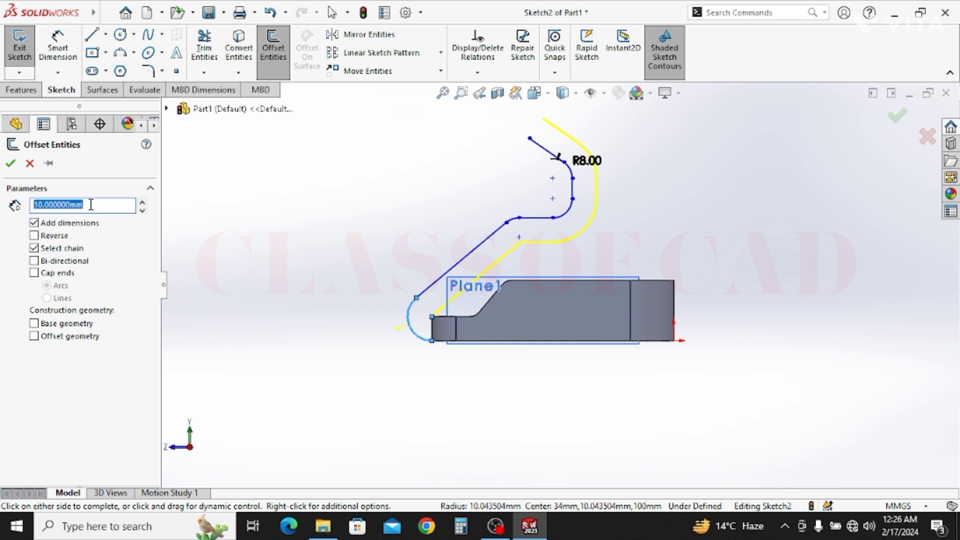
type("5")
key("Return")
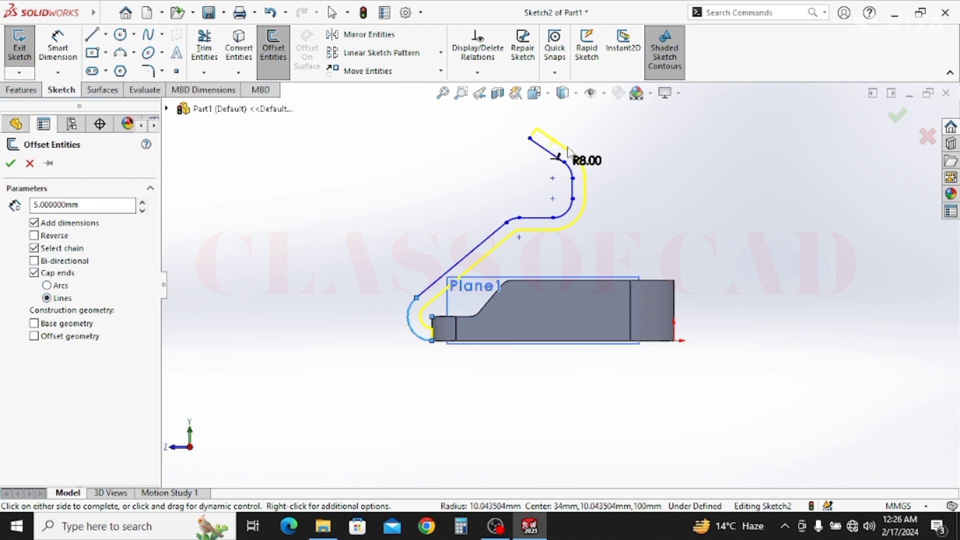
scroll(570, 150, "down", 2)
scroll(530, 135, "down", 3)
scroll(505, 165, "down", 2)
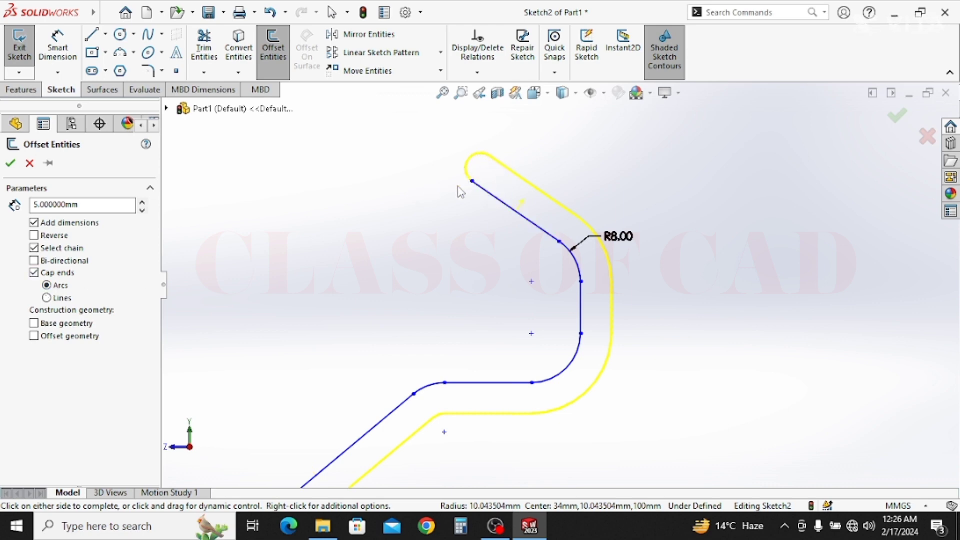
scroll(461, 191, "up", 2)
scroll(400, 325, "down", 1)
scroll(384, 348, "down", 1)
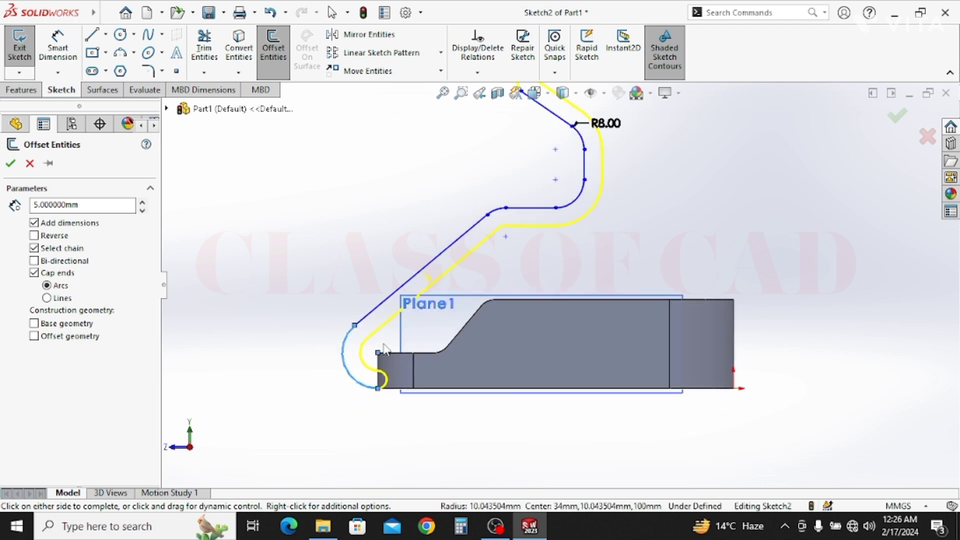
scroll(384, 348, "down", 1)
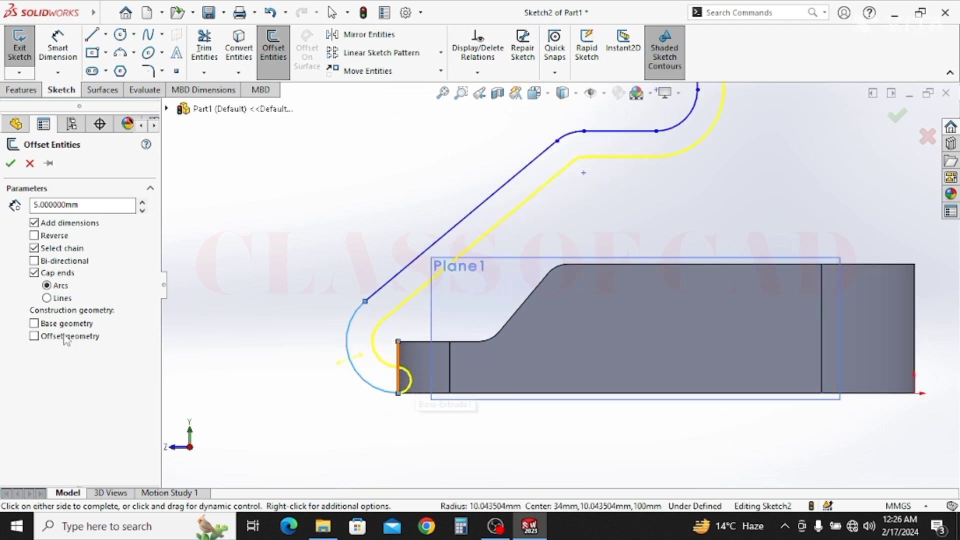
left_click(47, 298)
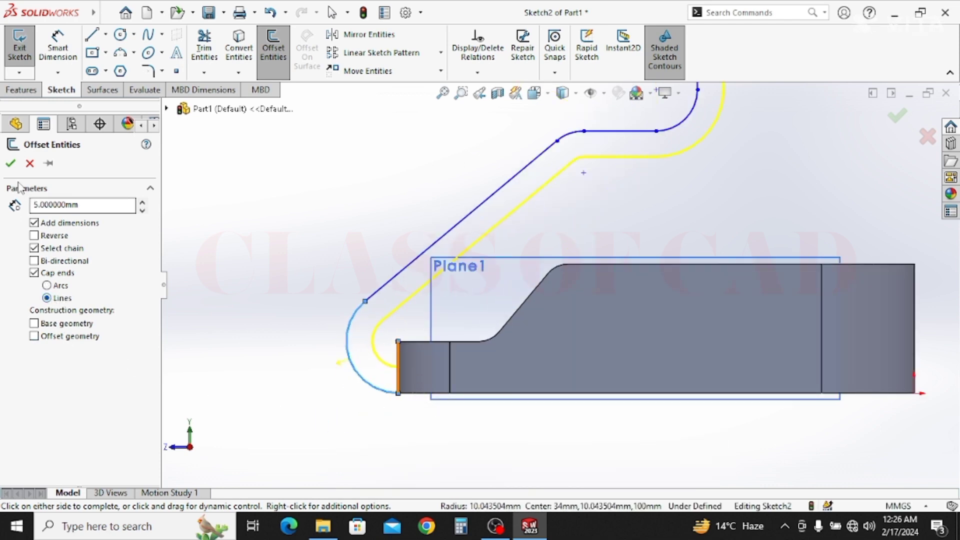
left_click(10, 164)
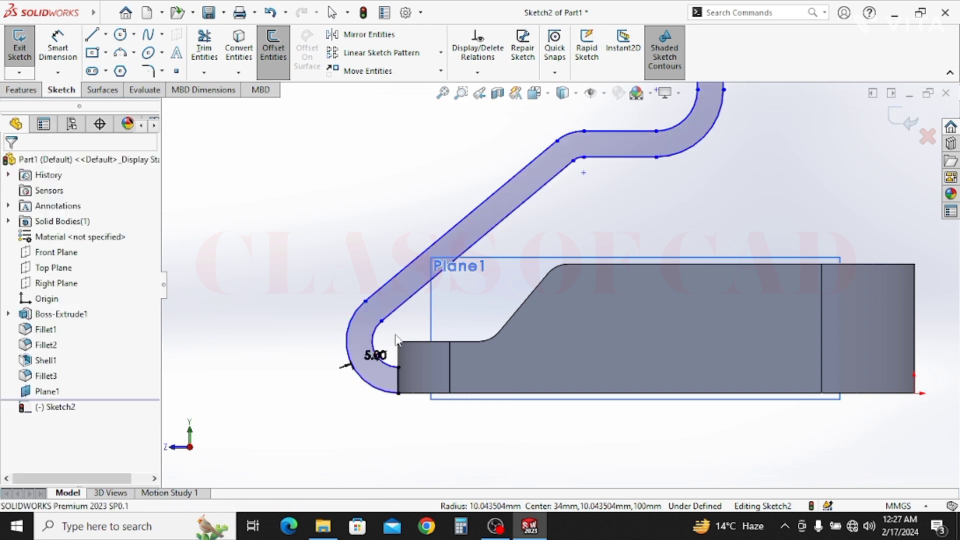
- Extrude the closed strap profile 25 mm blind in the reversed direction as Boss-Extrude2
middle_click_drag(489, 312, 381, 343, "ctrl")
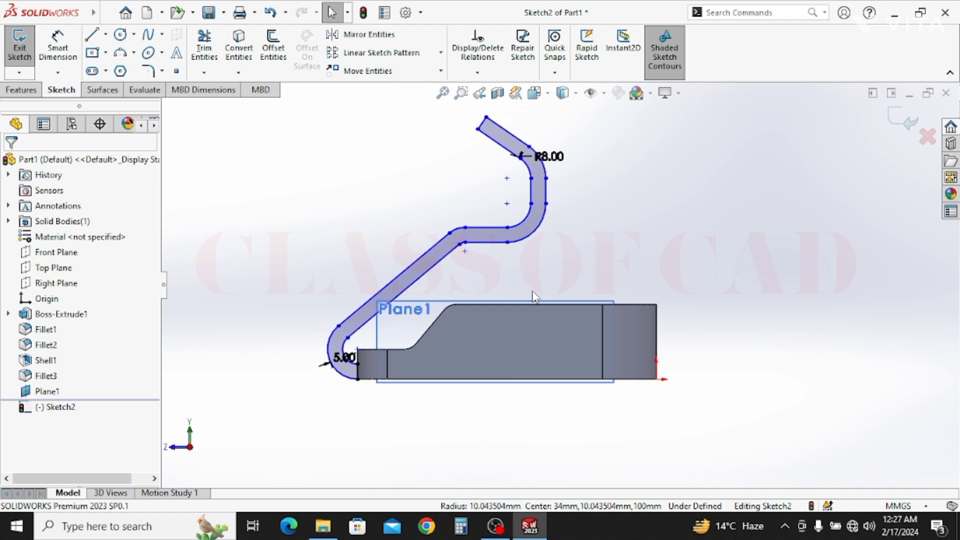
left_click(22, 90)
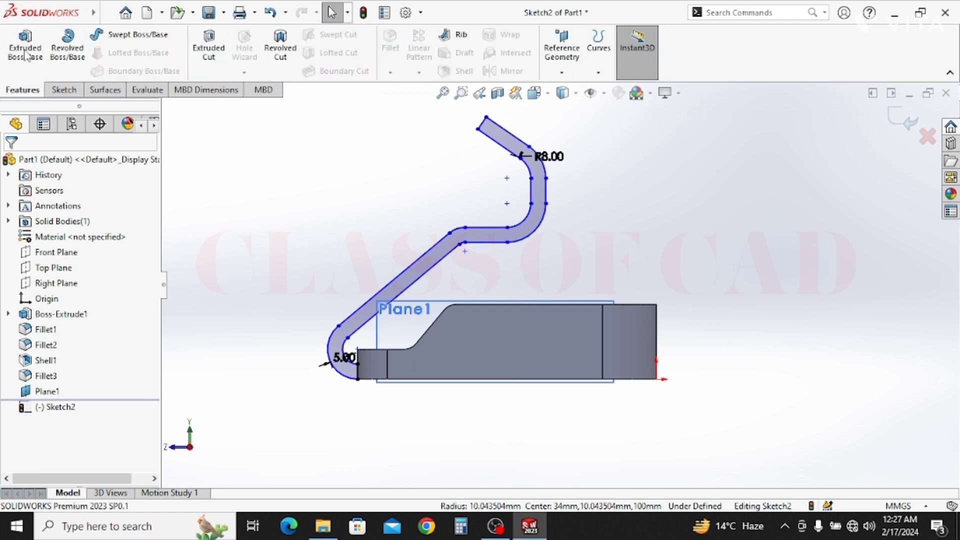
left_click(23, 48)
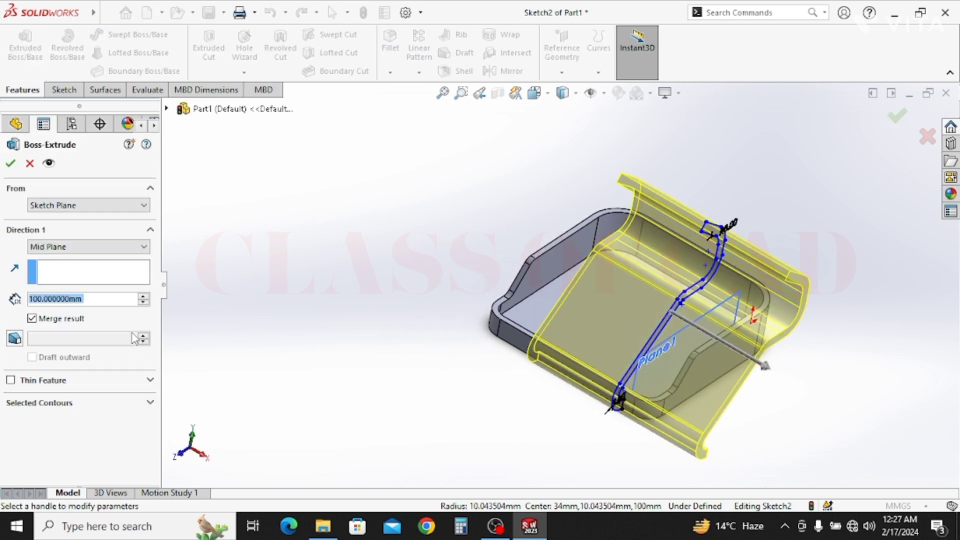
type("25")
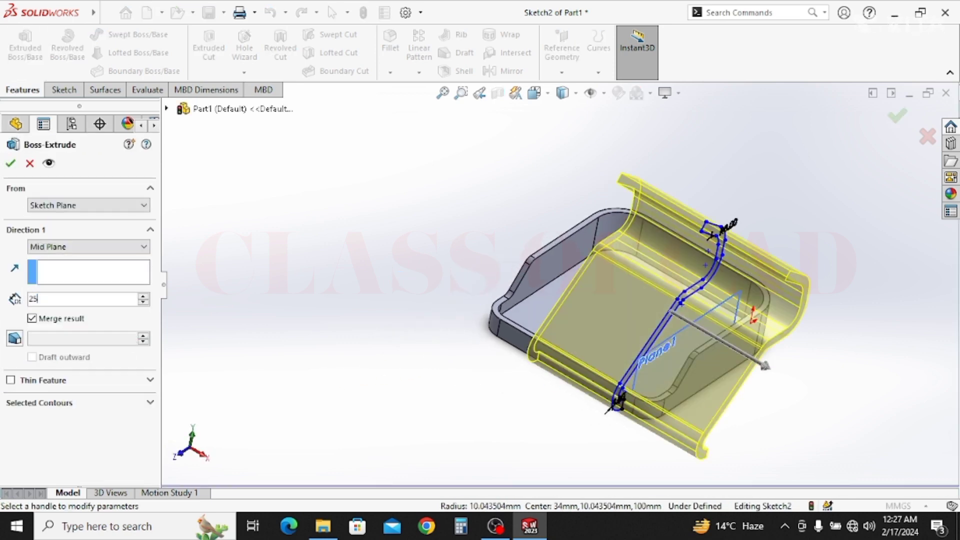
key("Return")
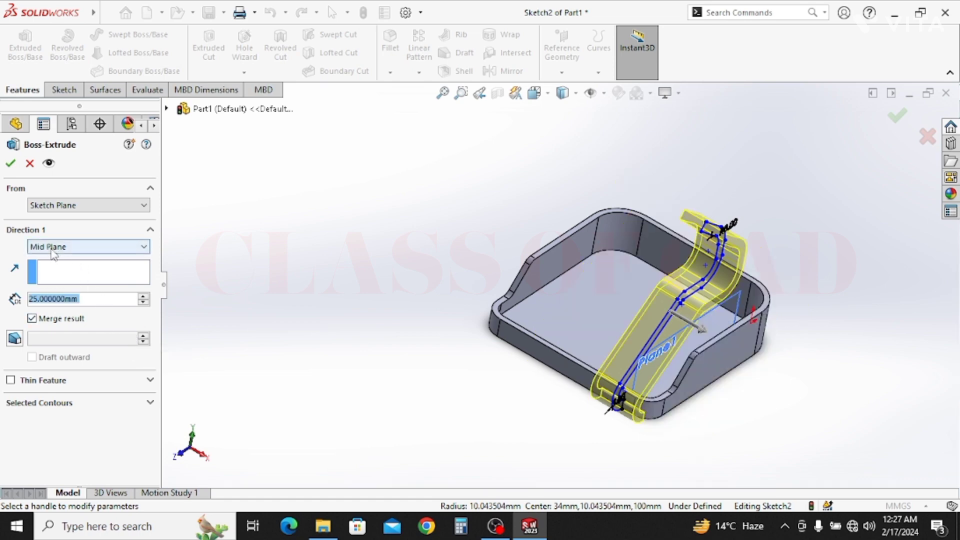
left_click(54, 252)
left_click(49, 257)
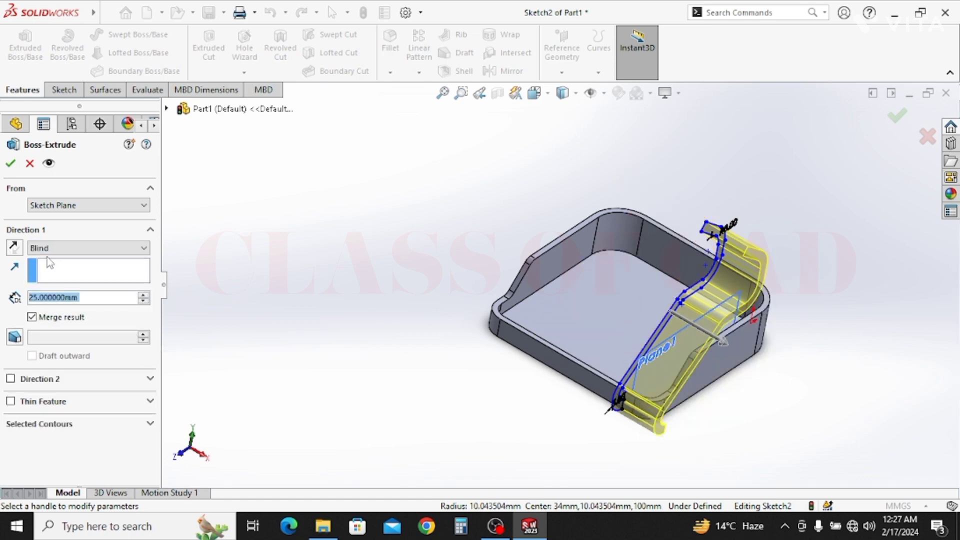
left_click(14, 247)
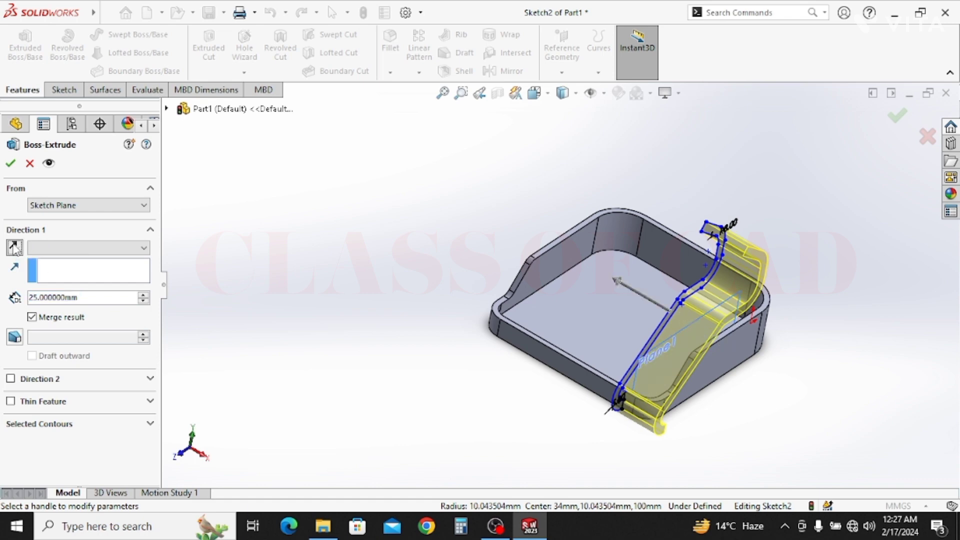
left_click(12, 164)
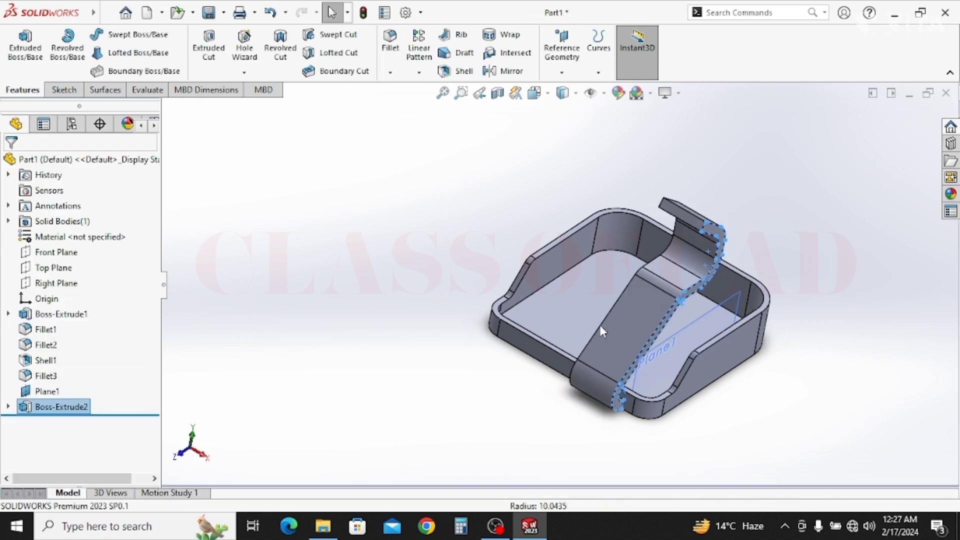
- Mirror Boss-Extrude2 across the Right Plane to create the second bracket arm
left_click(381, 423)
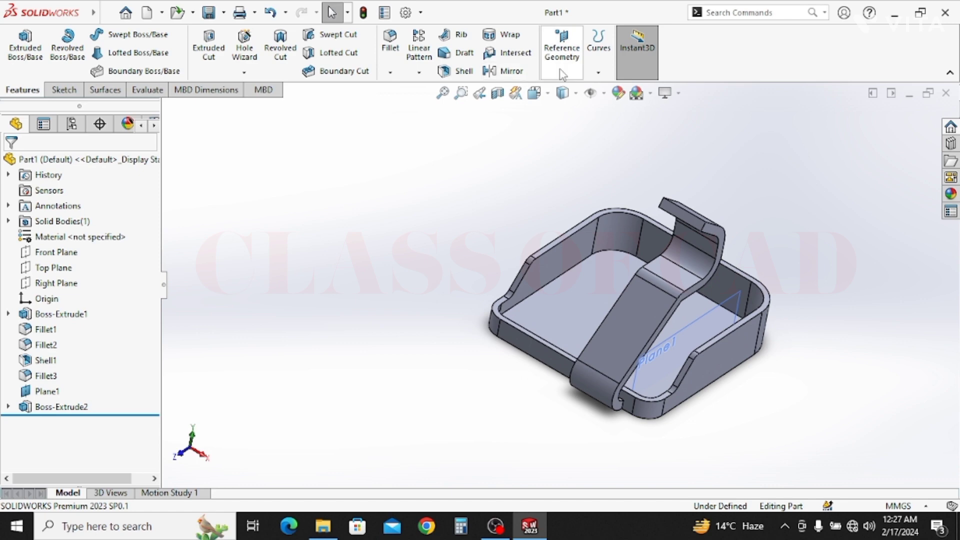
left_click(50, 283)
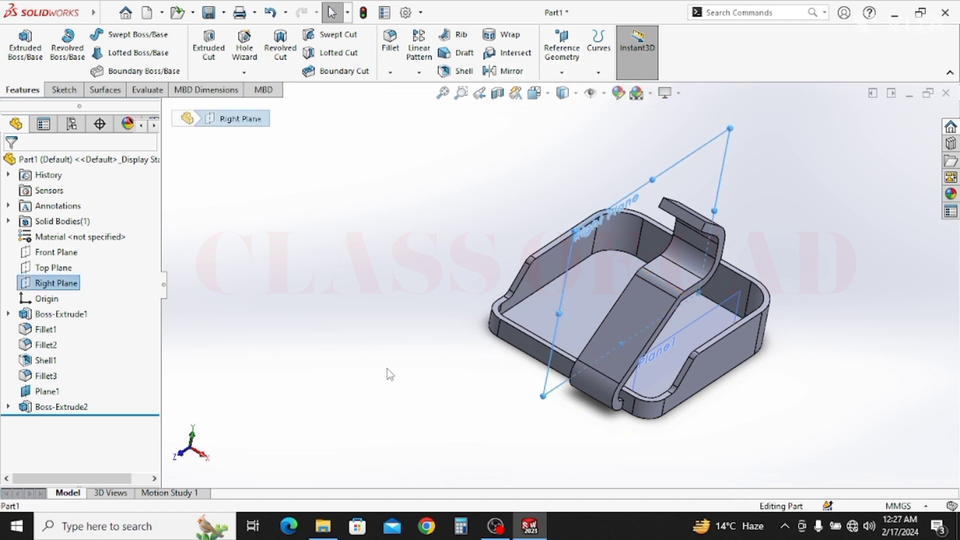
middle_click_drag(386, 368, 381, 360)
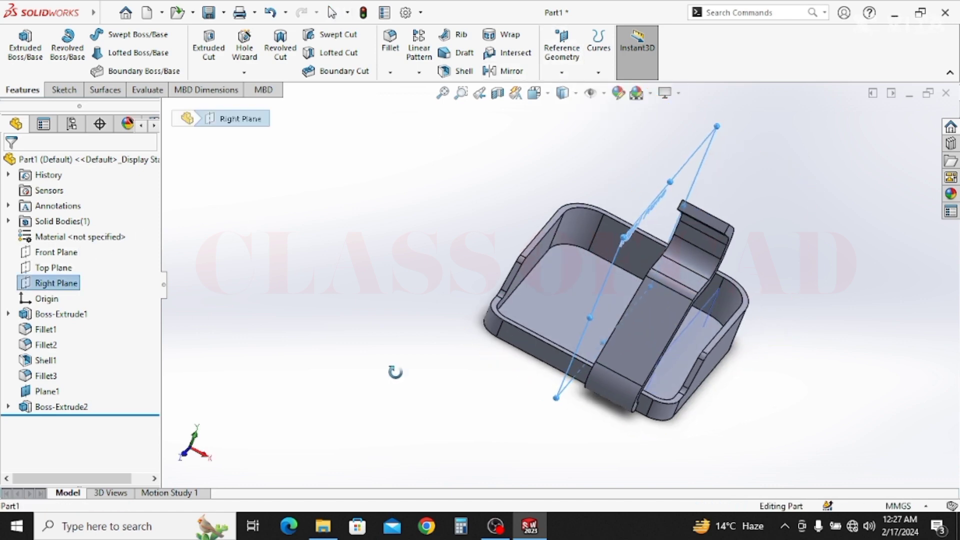
left_click(507, 73)
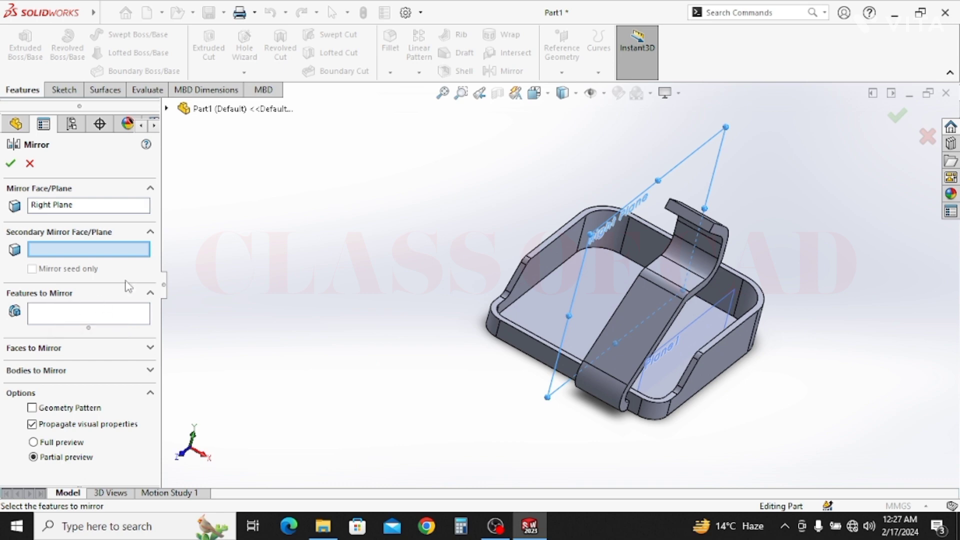
left_click(84, 316)
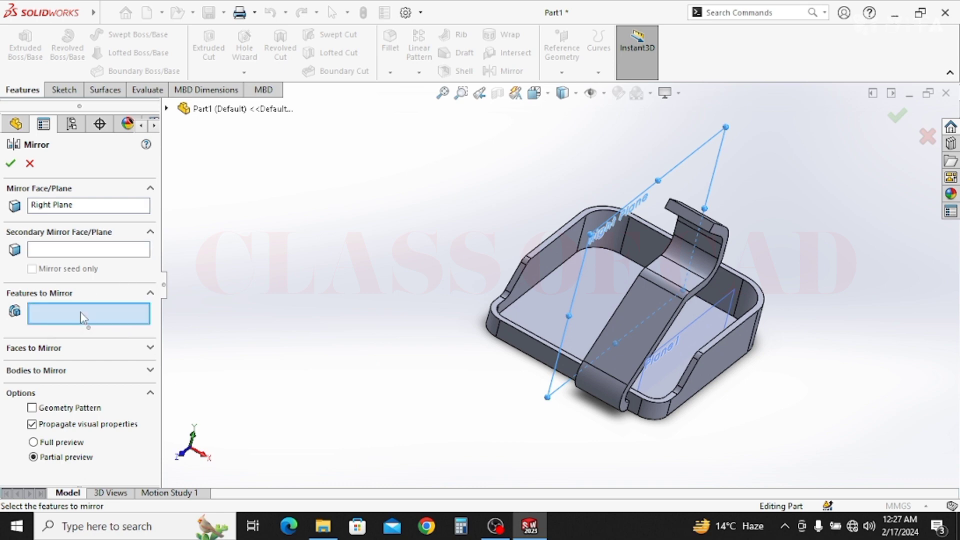
left_click(617, 368)
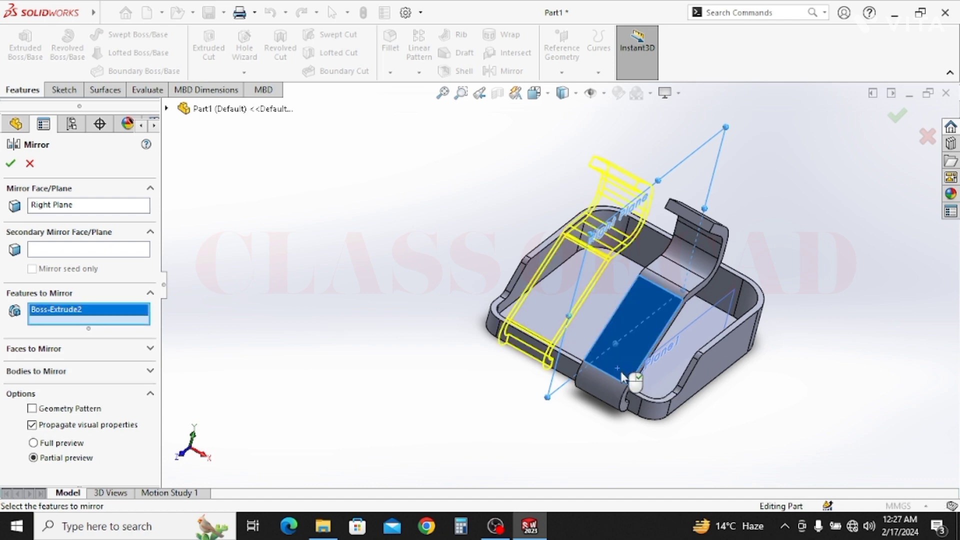
left_click(10, 164)
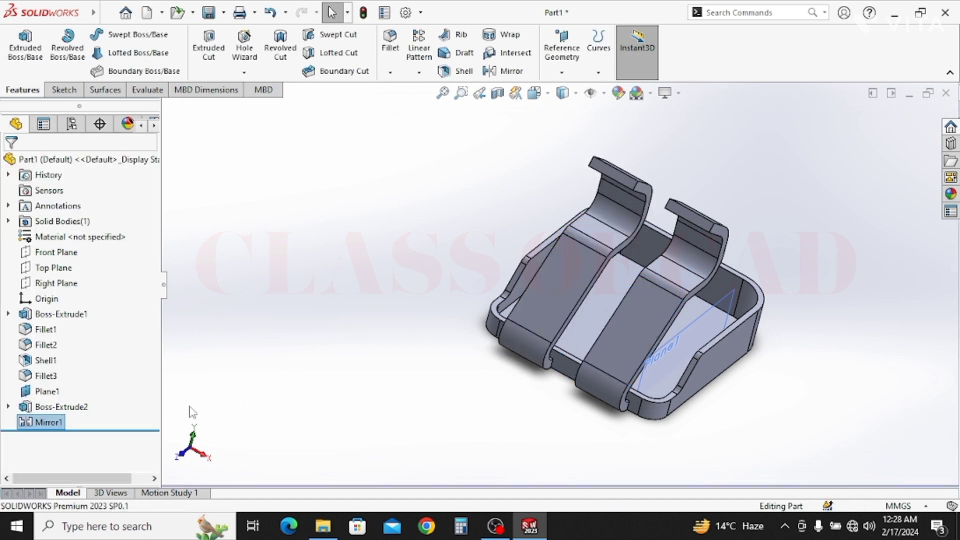
- Hide Plane1 and select Boss-Extrude2 and Mirror1 for an appearance change
left_click(723, 322)
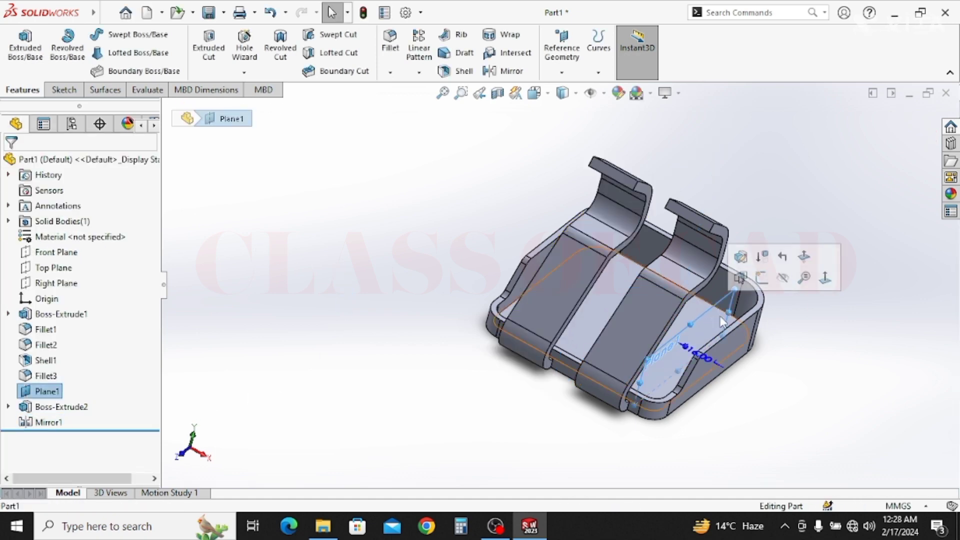
left_click(782, 278)
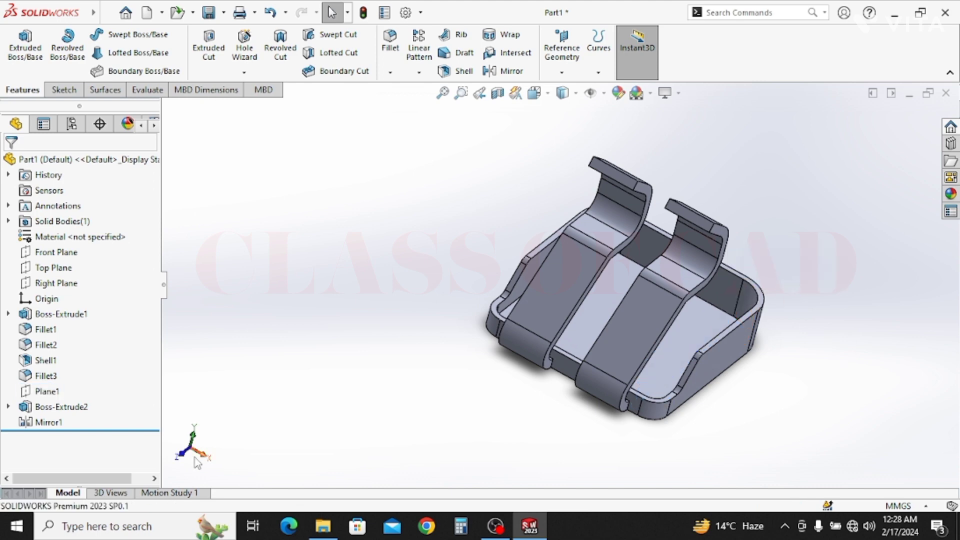
left_click(55, 406)
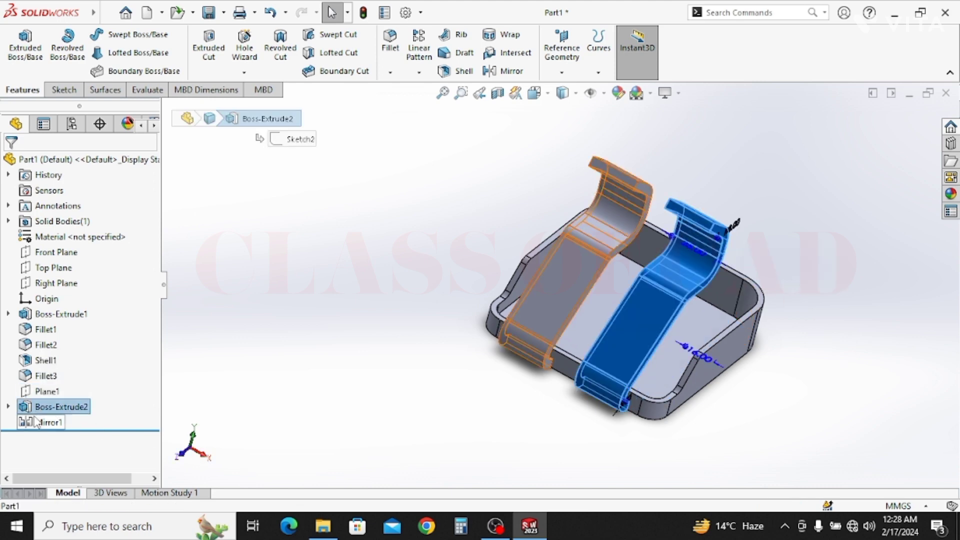
left_click(36, 422, "ctrl")
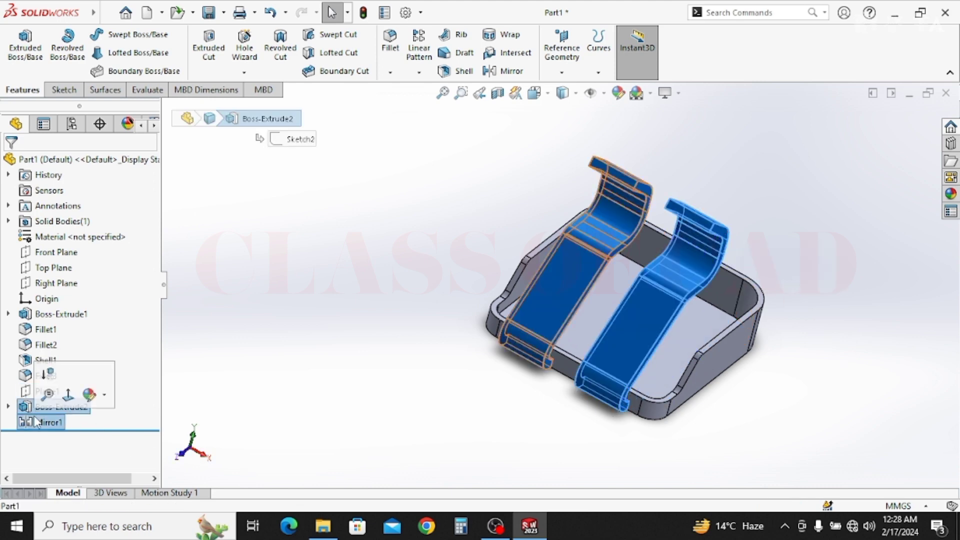
left_click(91, 400)
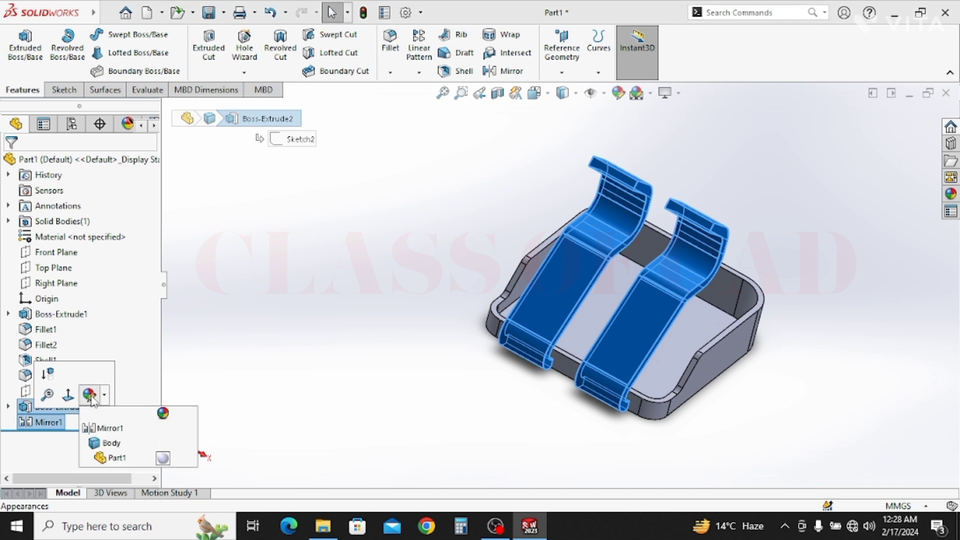
left_click(107, 429)
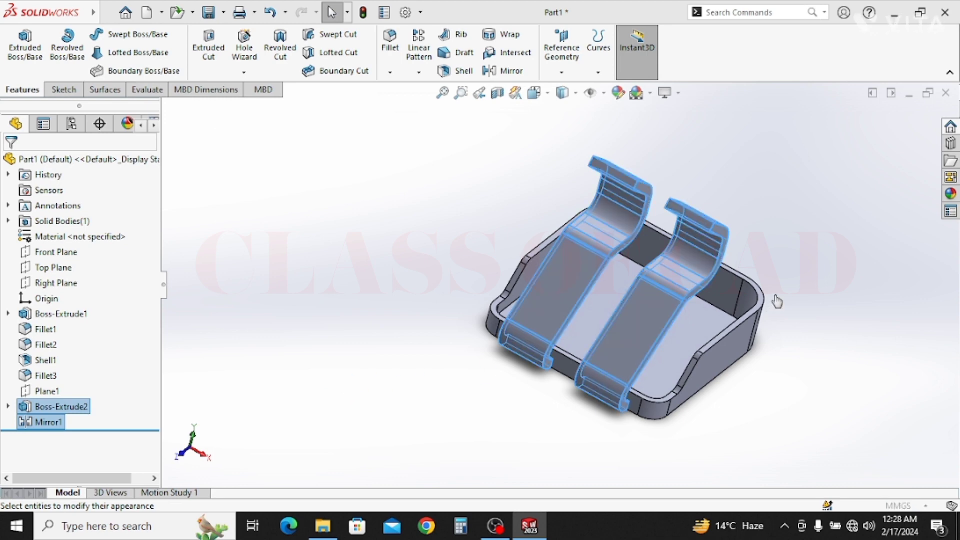
- Apply the Painted > Car metallic gold appearance to both bracket arms
left_click(949, 196)
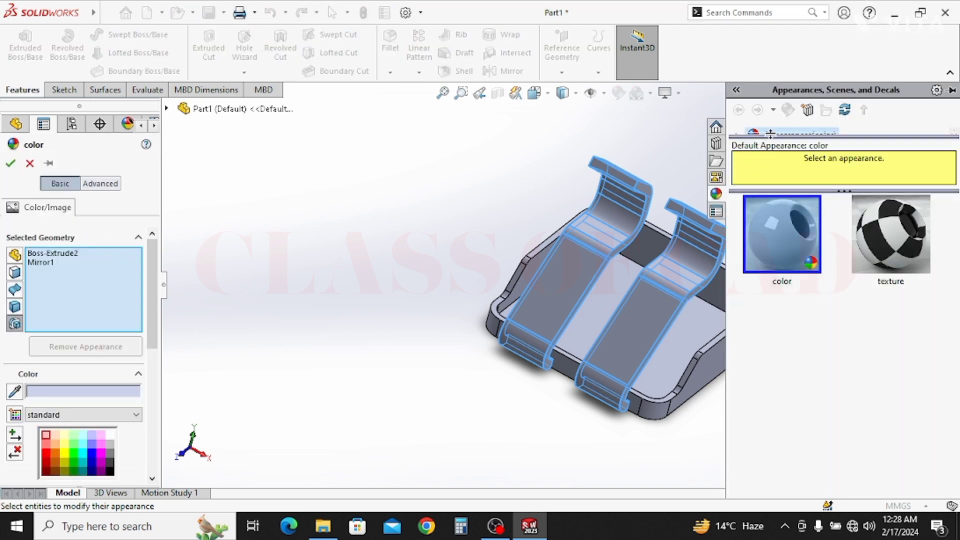
left_click_drag(770, 156, 770, 247)
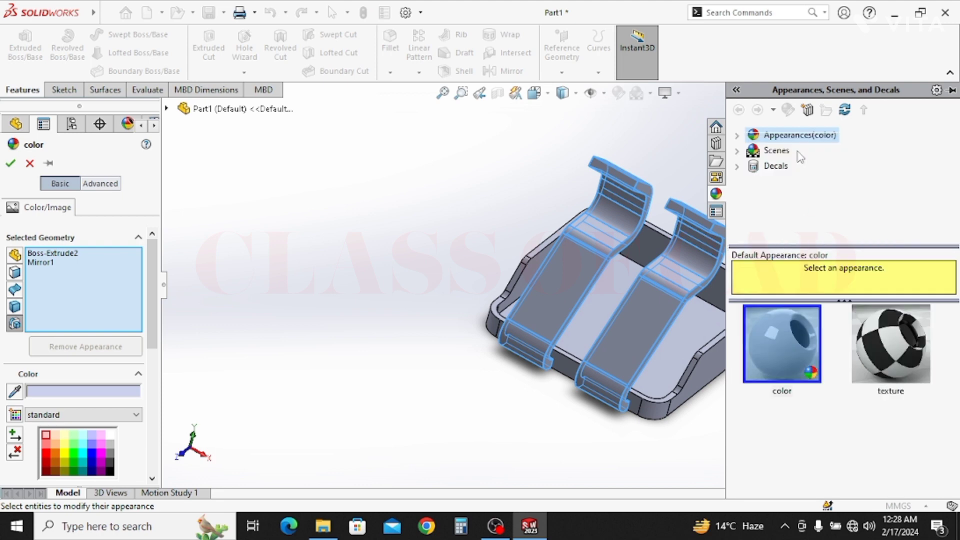
left_click(736, 136)
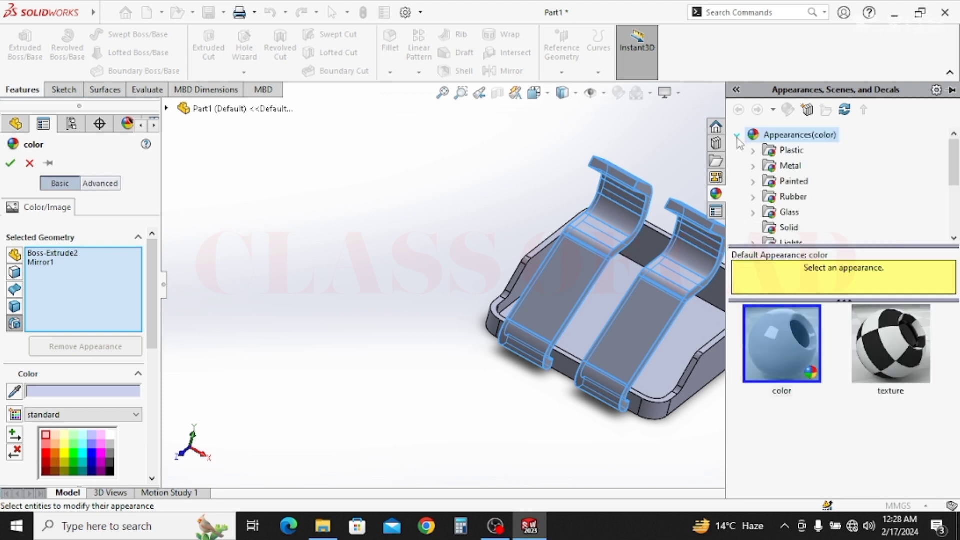
left_click(753, 181)
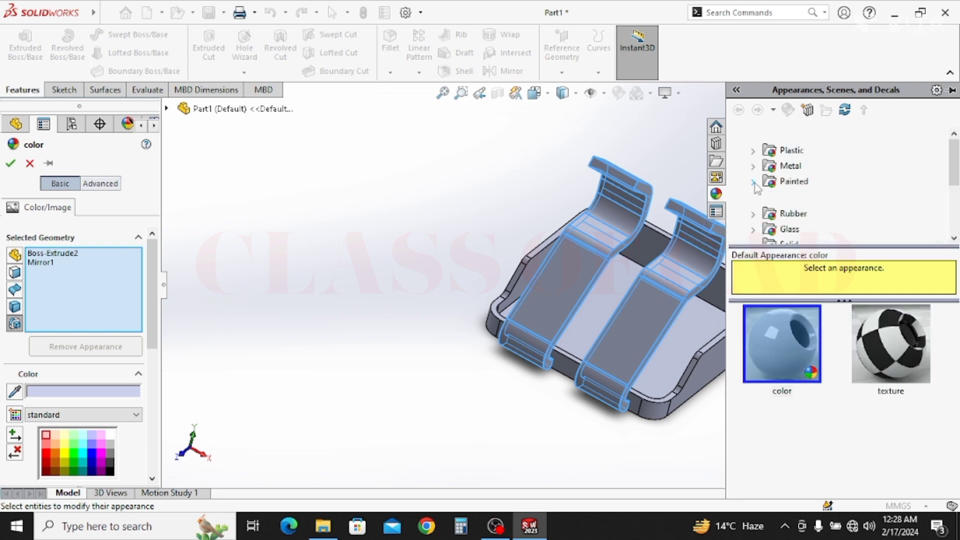
left_click(795, 198)
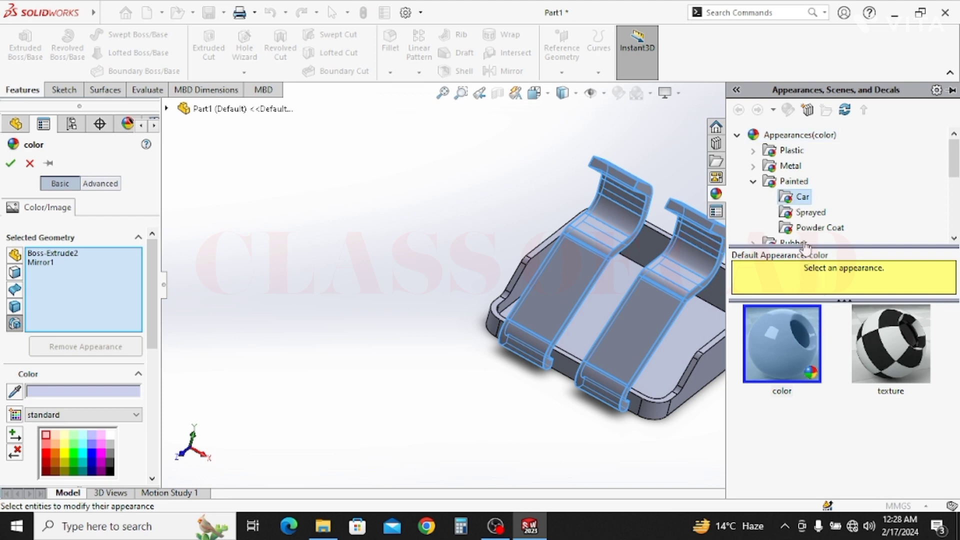
scroll(796, 350, "down", 3)
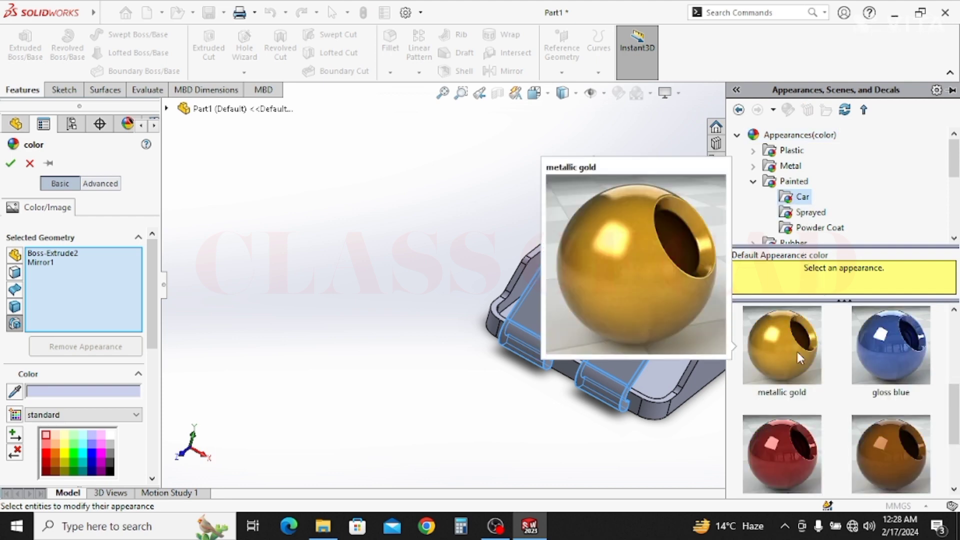
left_click(792, 338)
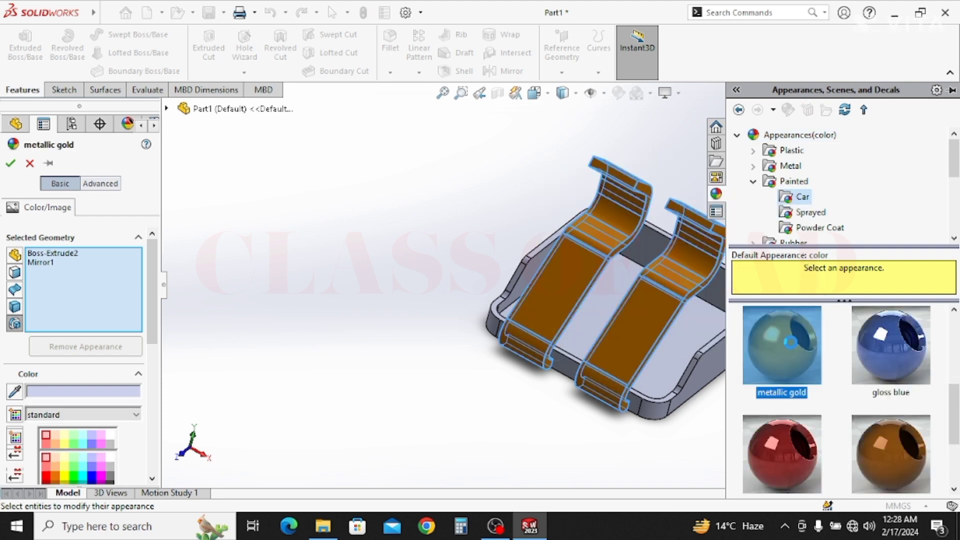
left_click(10, 163)
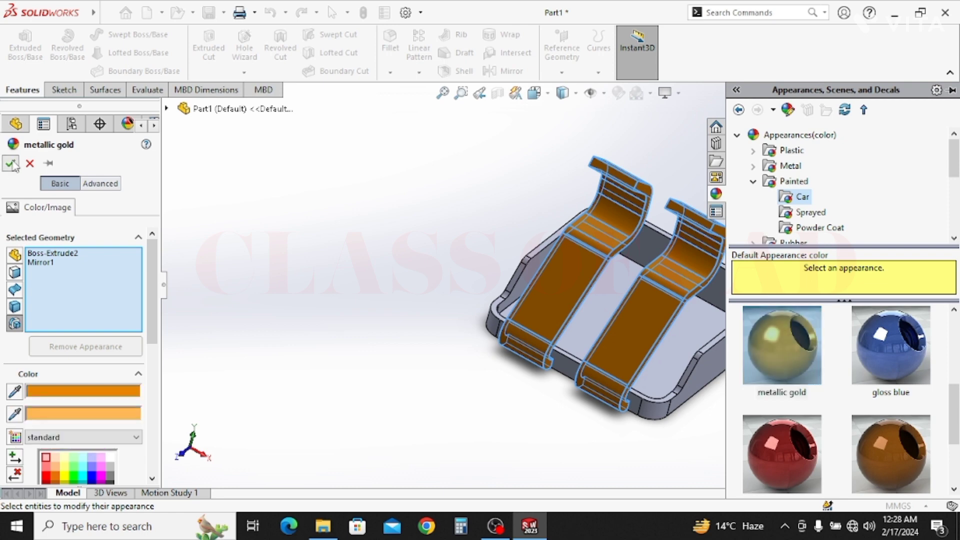
left_click(302, 274)
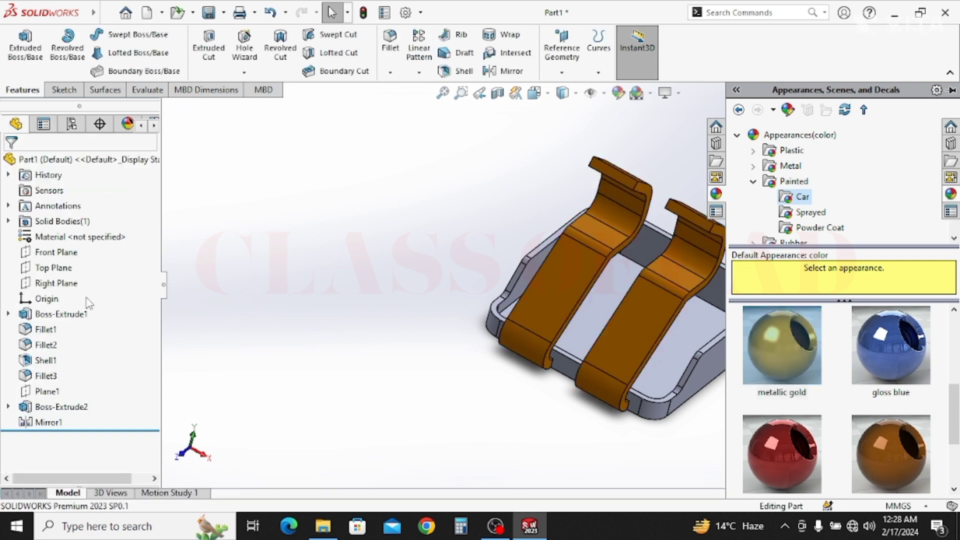
- Paint Boss-Extrude1 through Fillet3 candy apple red and switch to the isometric view
left_click(40, 314)
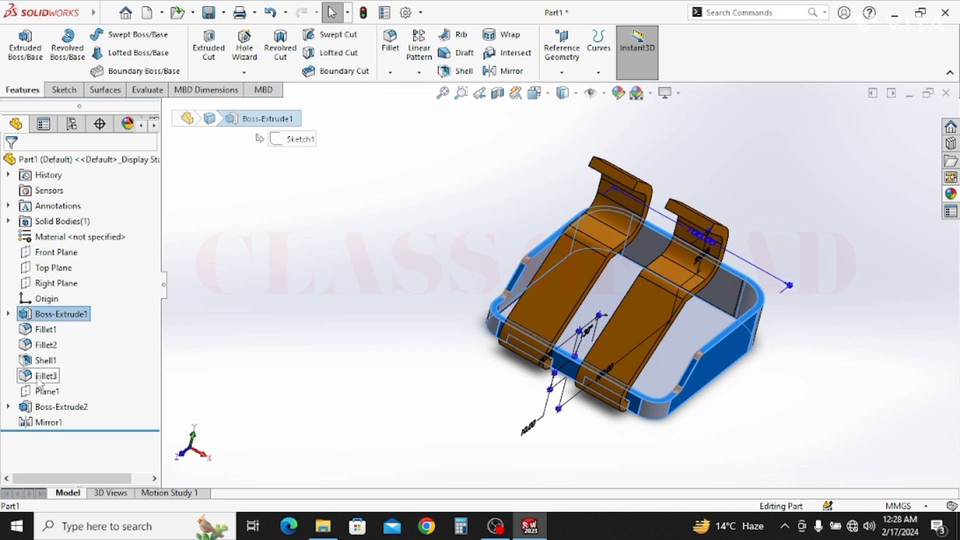
left_click(41, 376, "shift")
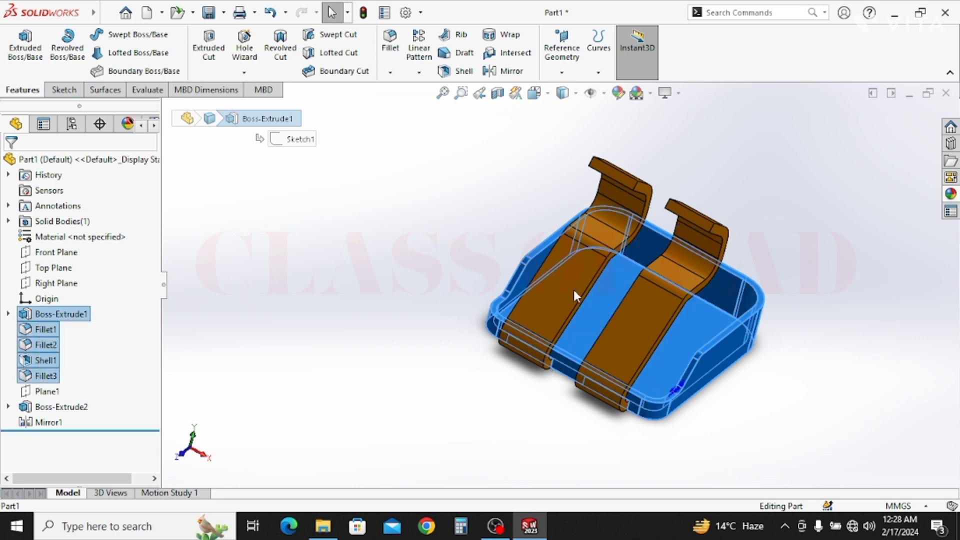
left_click(949, 194)
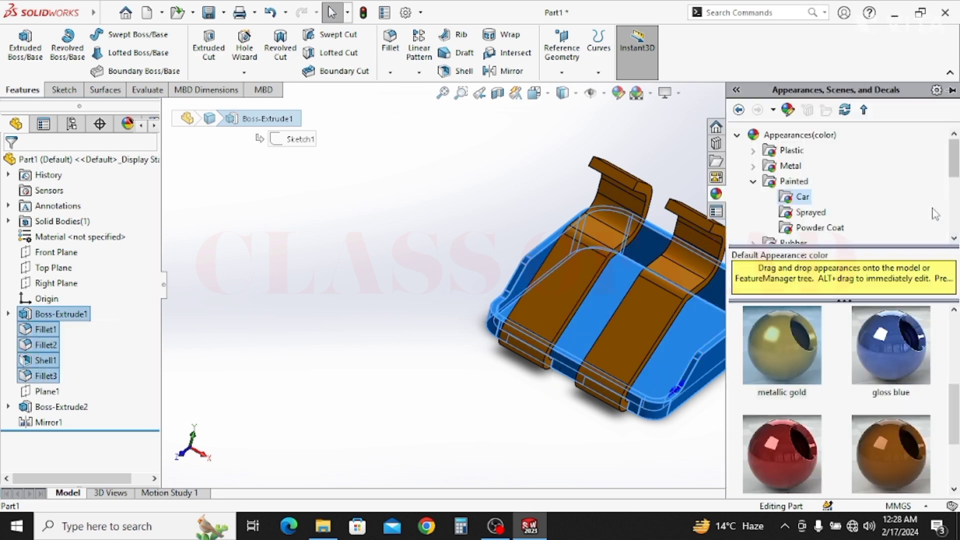
scroll(872, 376, "down", 2)
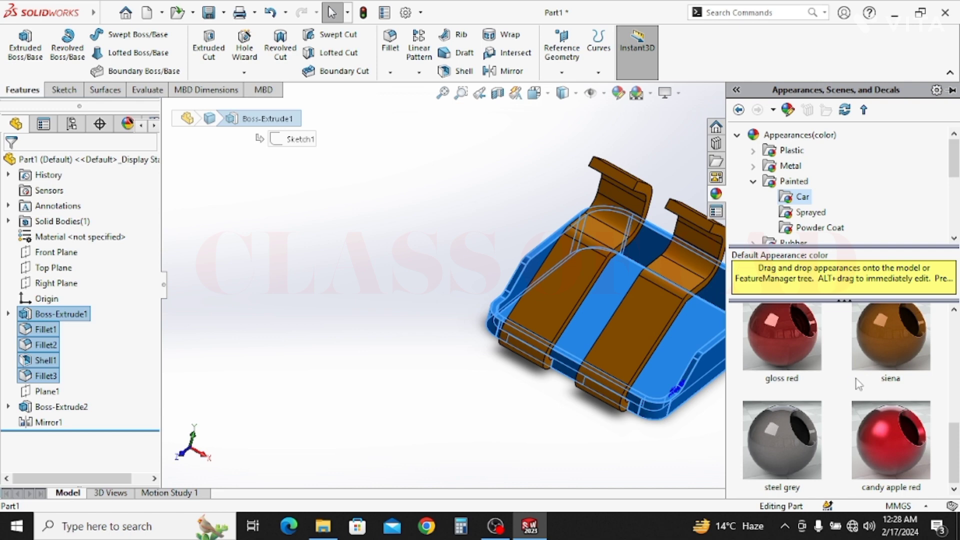
double_click(896, 448)
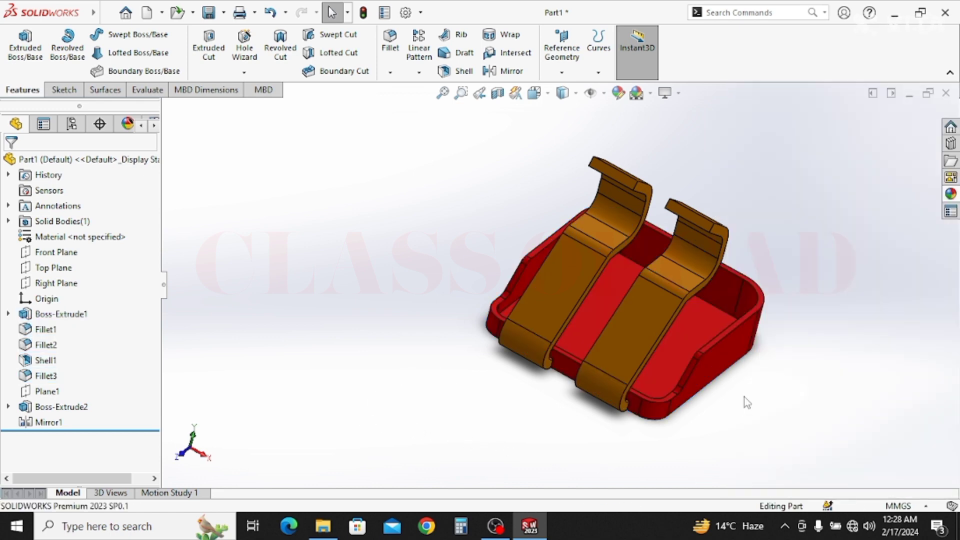
key("ctrl+7")
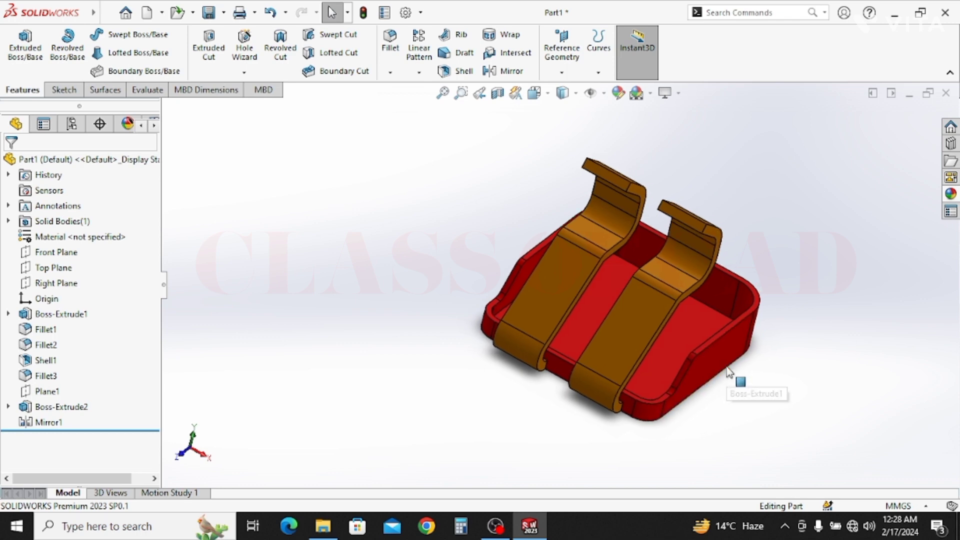
scroll(664, 375, "down", 2)
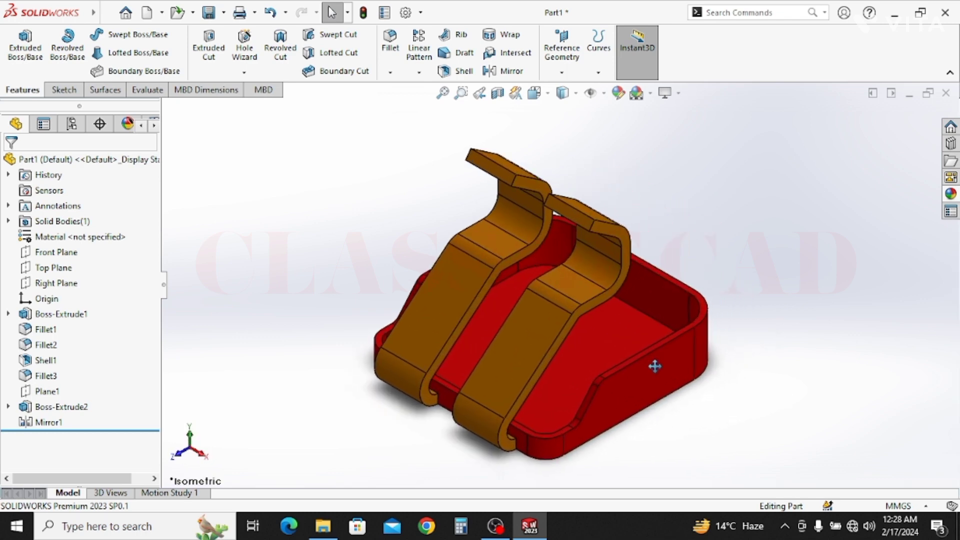